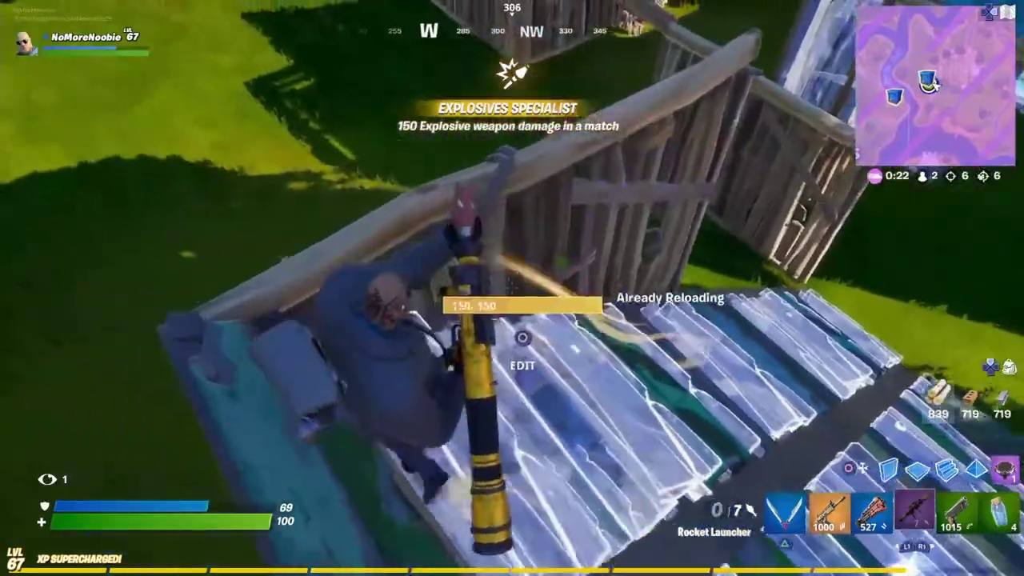
key(w)
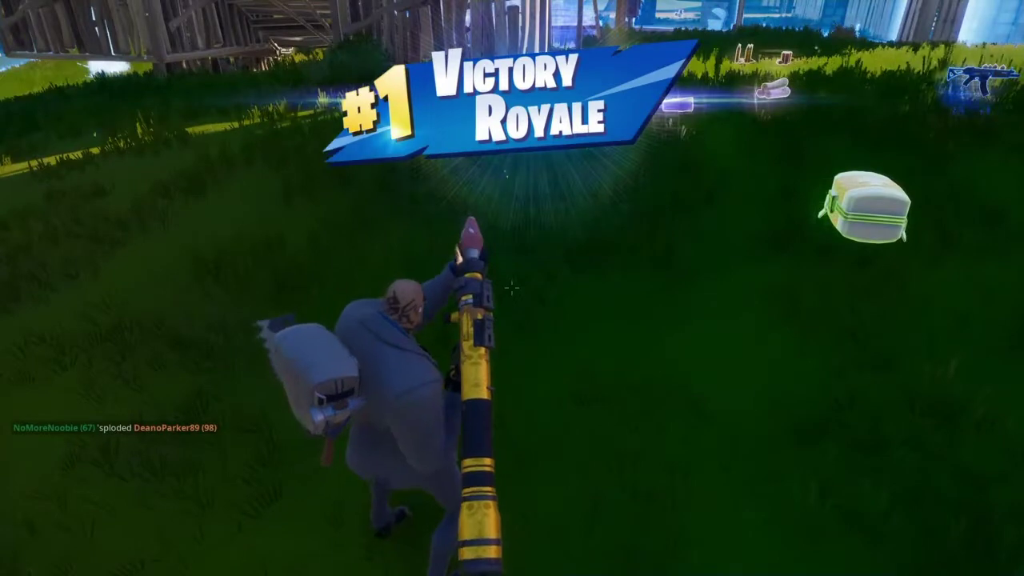
key(b)
click(512, 288)
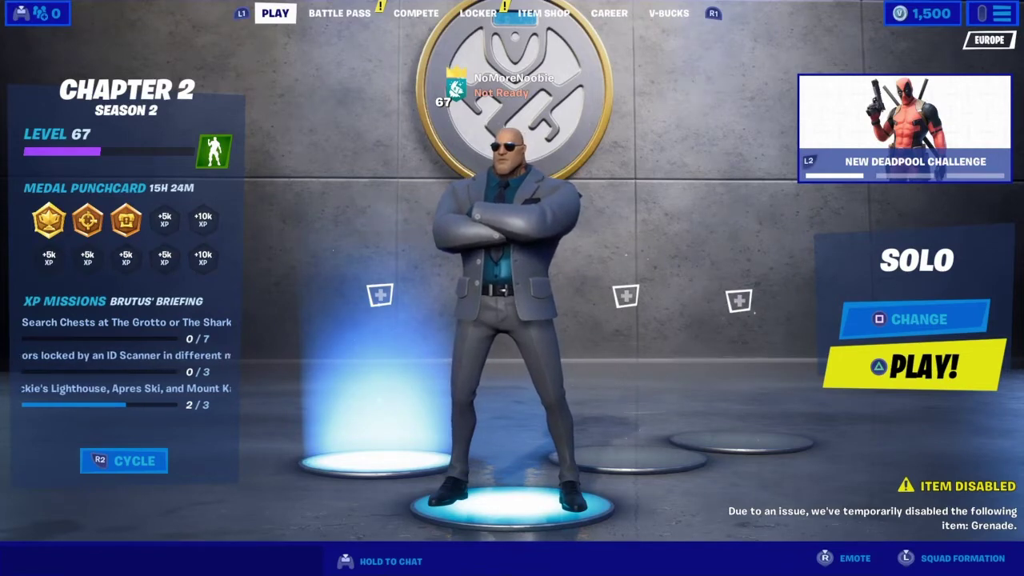
- Open the game settings from the lobby and switch to the Game category
key(Escape)
key(Right)
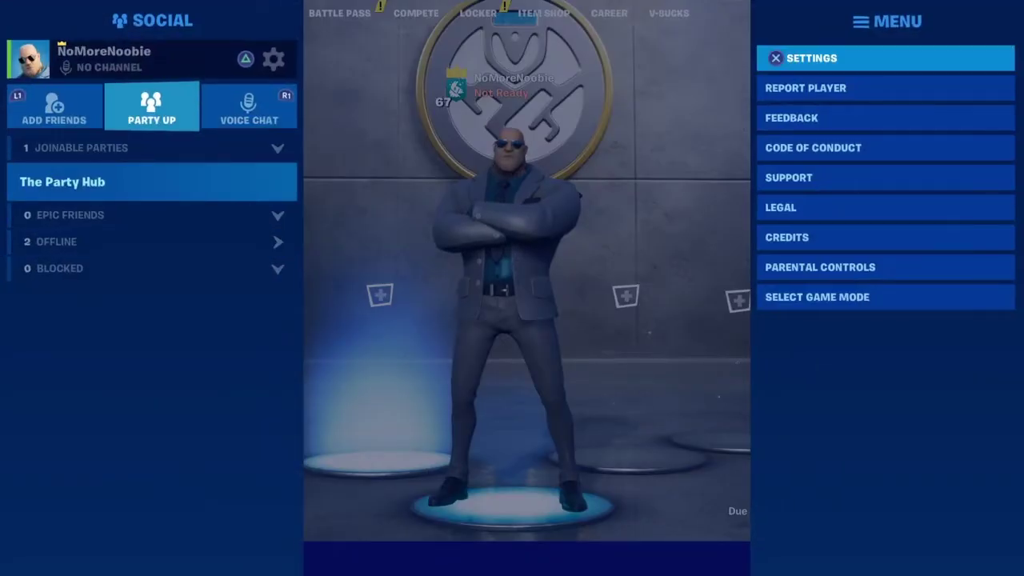
key(Return)
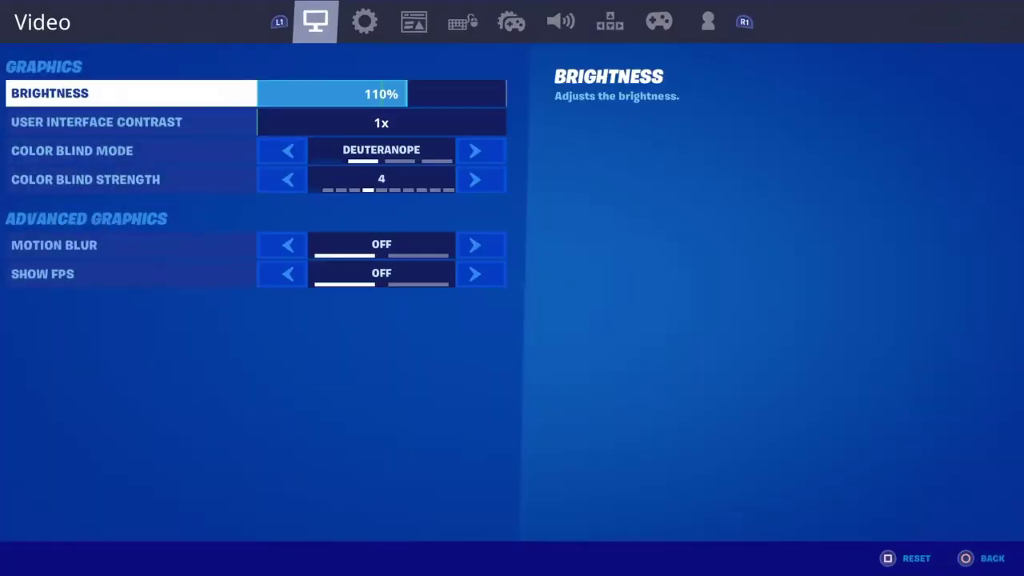
key(e)
- Turn on Record Large Team Replays in the Replays section and return to the lobby
key(Down)
key(Down)
key(Down)
key(Down)
key(Down)
key(Down)
key(Down)
key(Down)
key(Down)
key(Down)
key(Down)
key(Down)
key(Down)
key(Down)
key(Down)
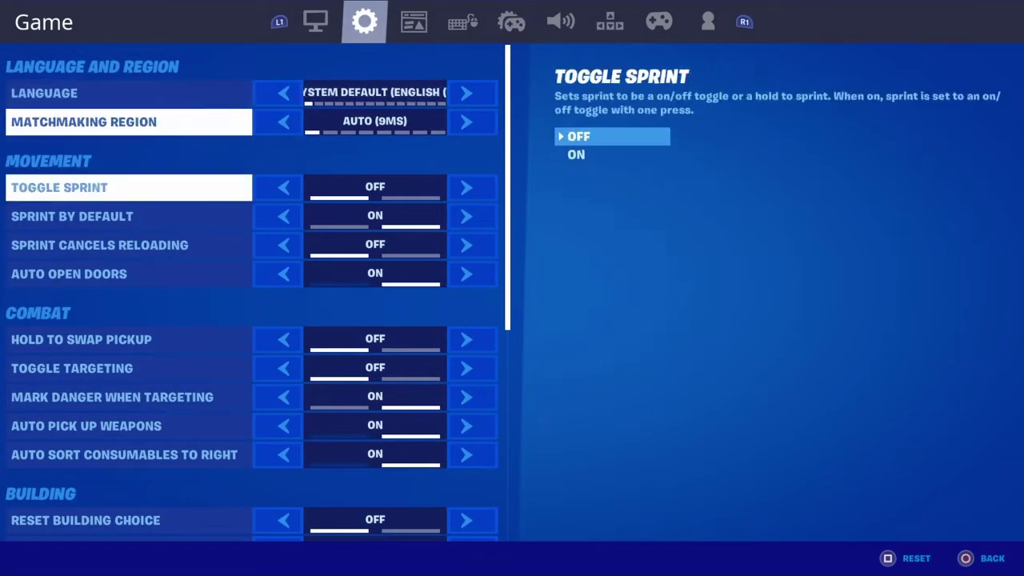
key(Down)
key(Down)
key(Down)
key(Down)
key(Down)
key(Down)
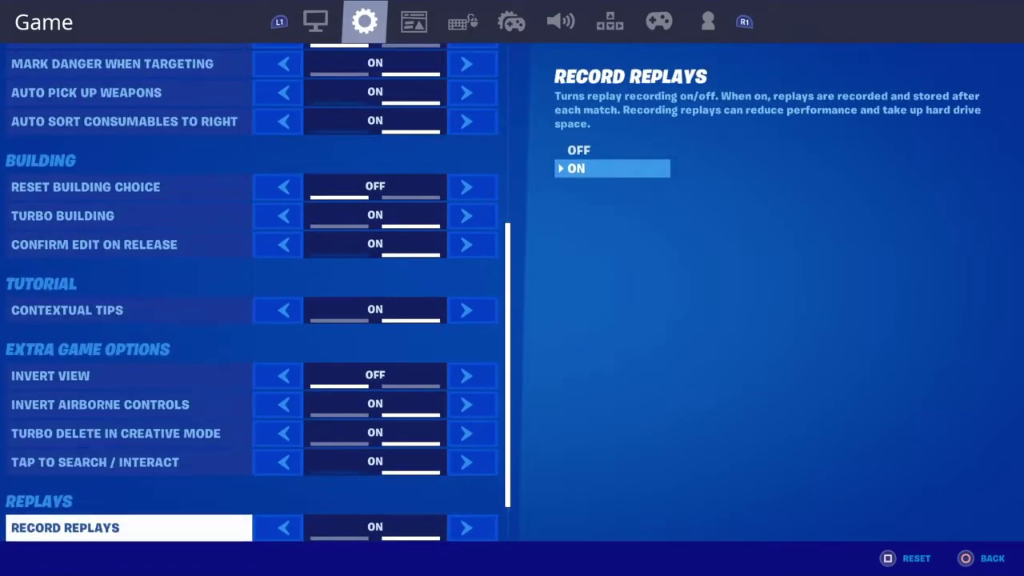
key(Up)
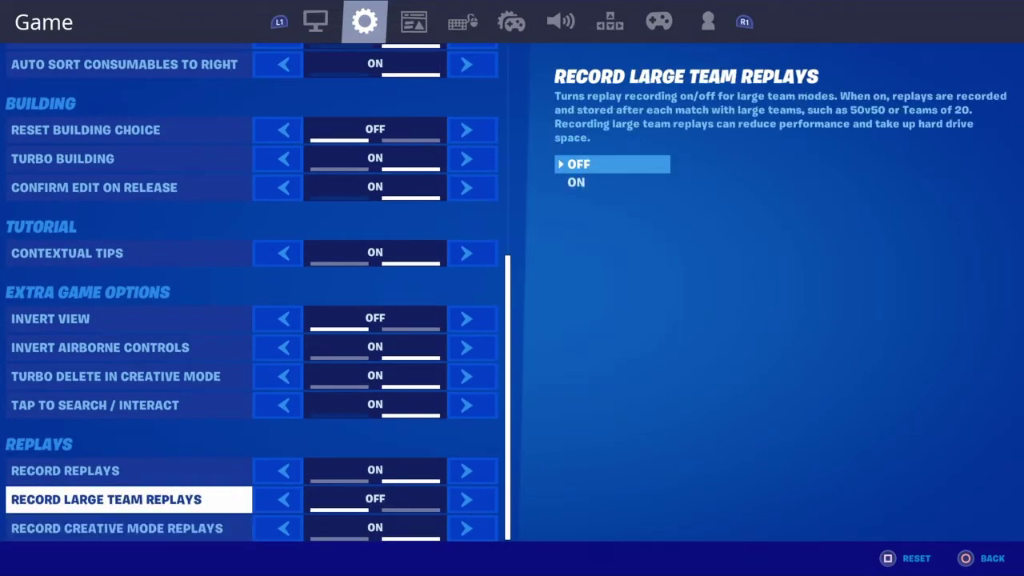
key(Right)
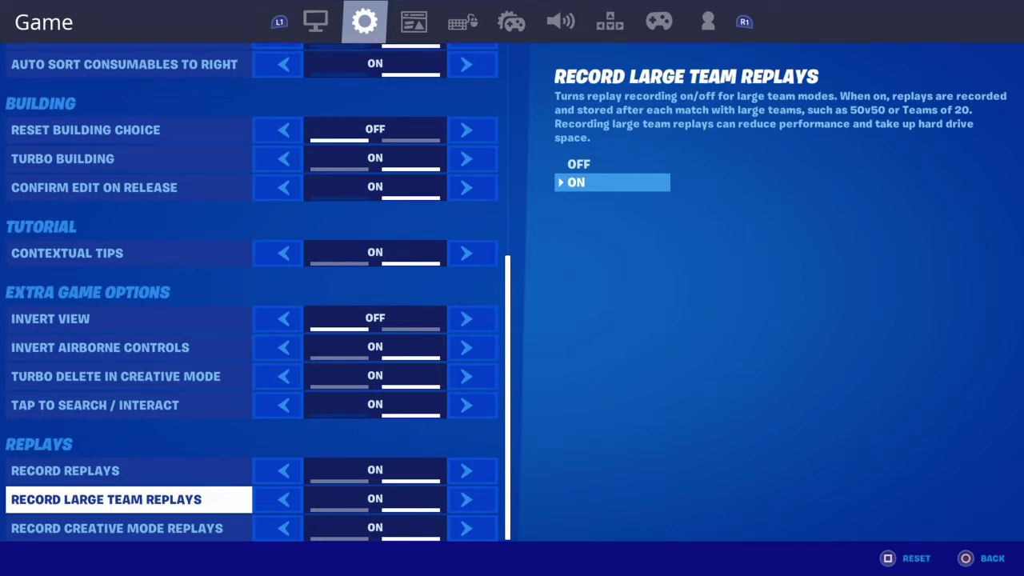
key(Escape)
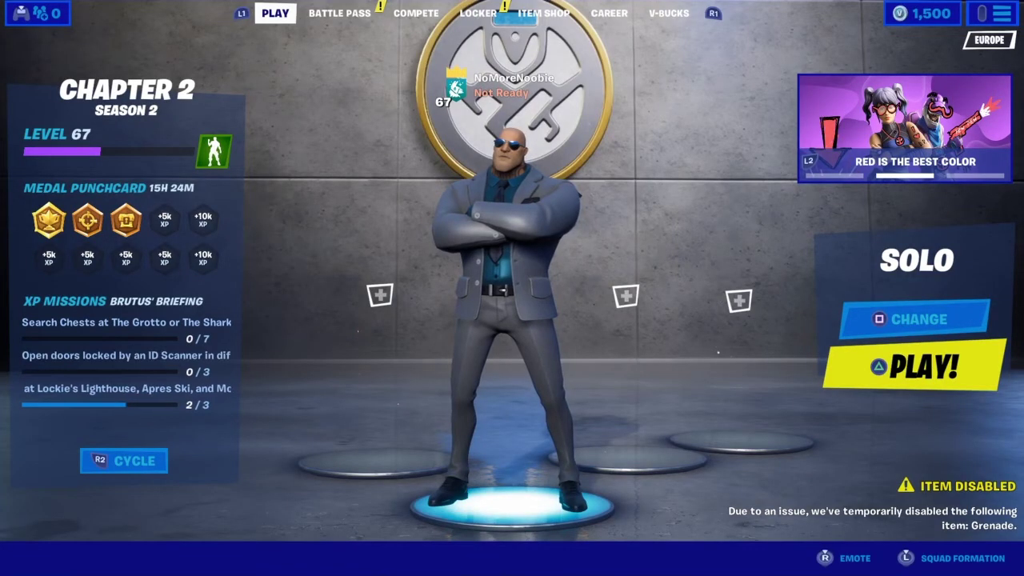
- Start a Solo match and perform an emote on the open deck of The Yacht
key(Return)
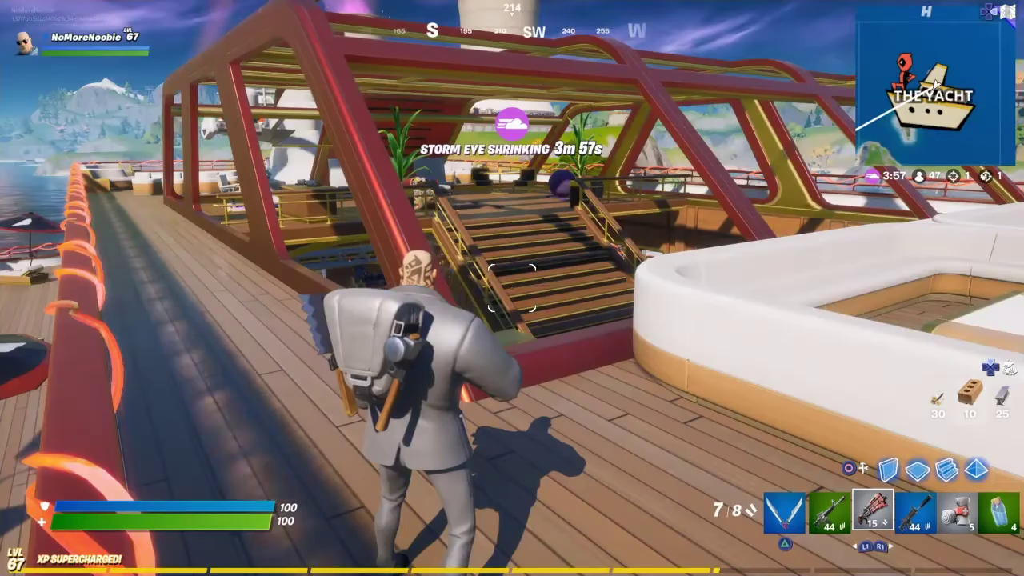
key(w)
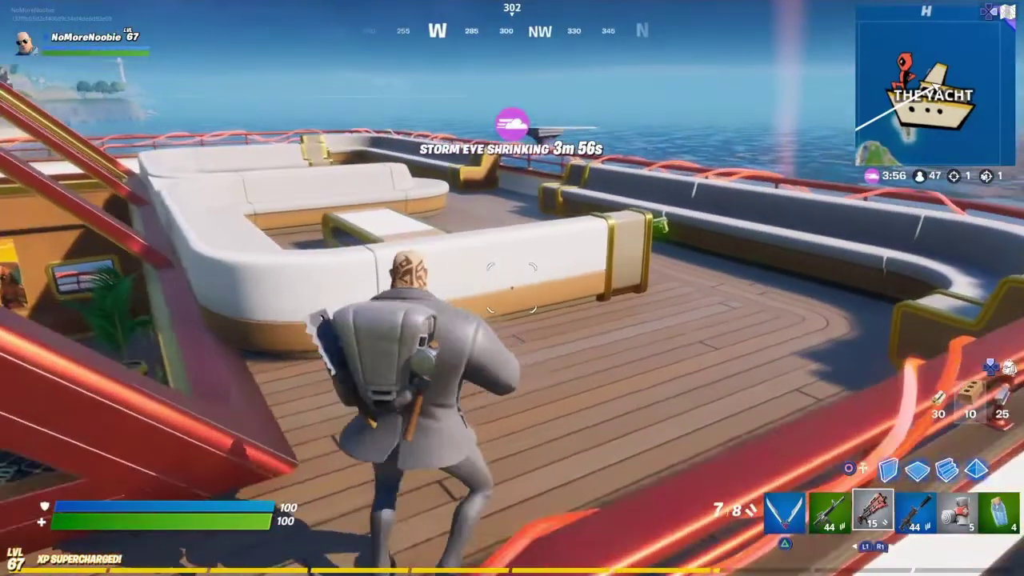
key(b)
key(Return)
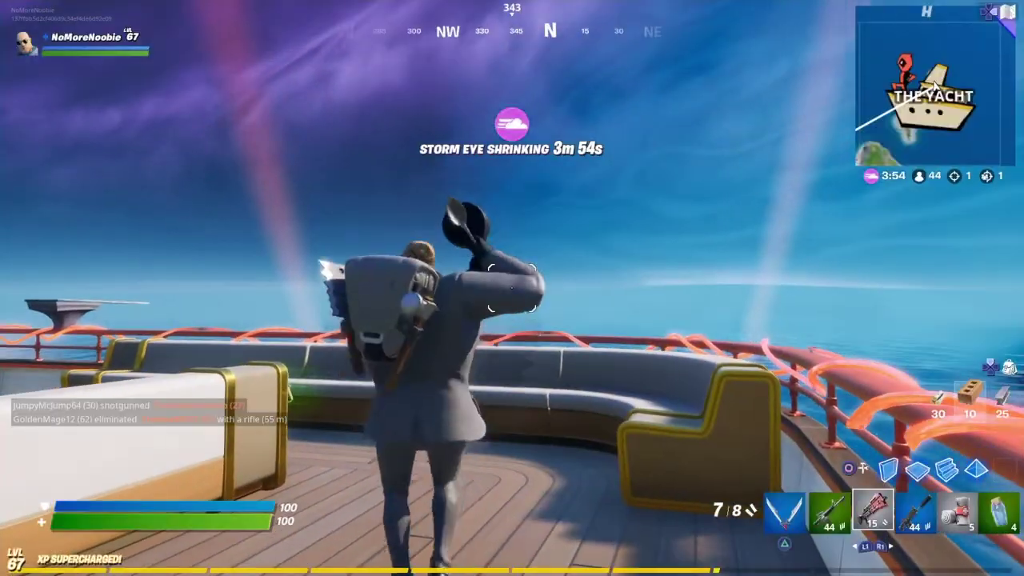
- Perform High Five and further locker emotes one after another on the yacht deck
key(b)
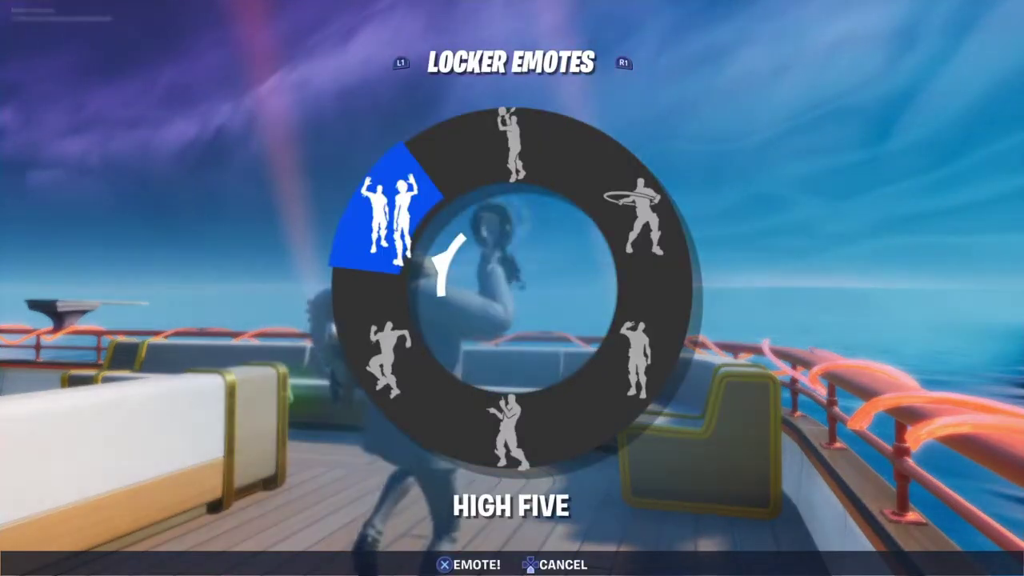
key(Return)
key(b)
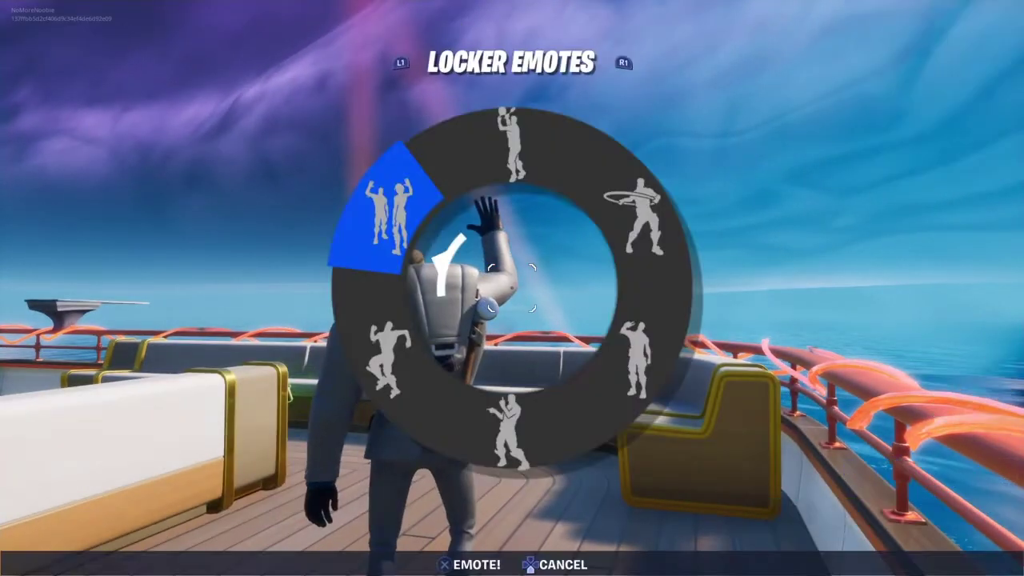
key(Return)
key(b)
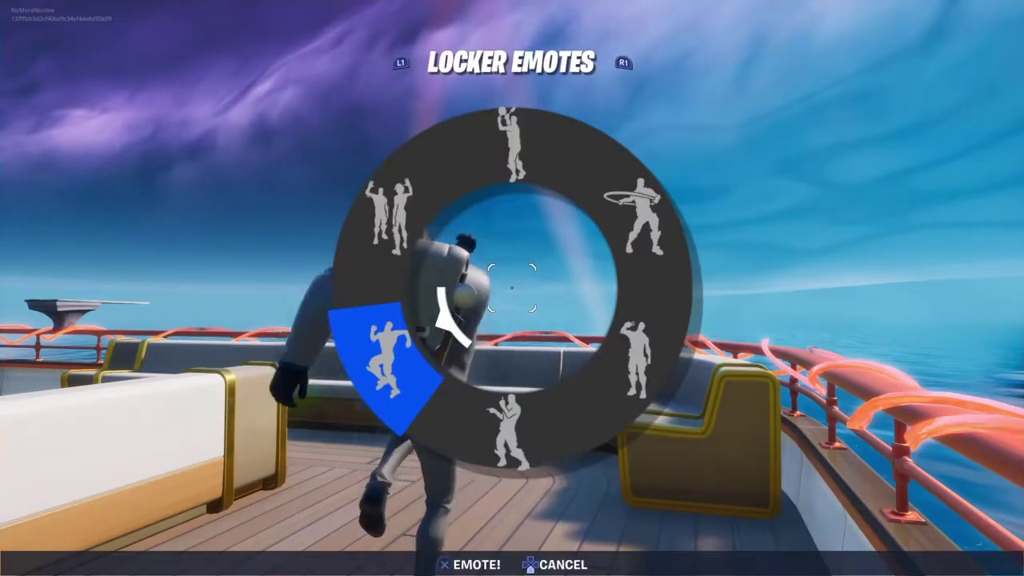
key(Return)
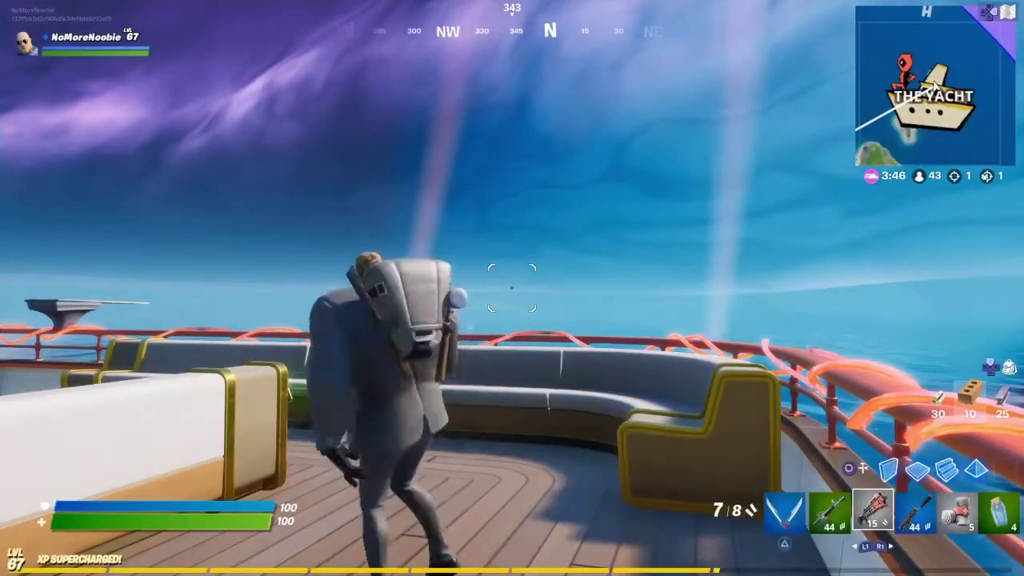
key(b)
key(Return)
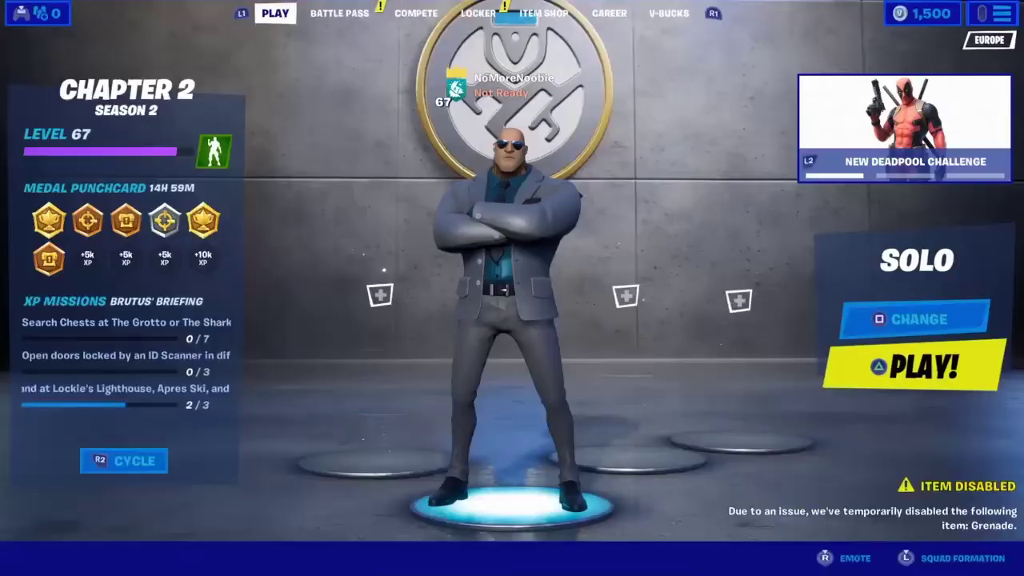
- Open the career replay list and play the unsaved replay dated 04/04/2020, 23:36
key(e)
key(e)
key(e)
key(e)
key(e)
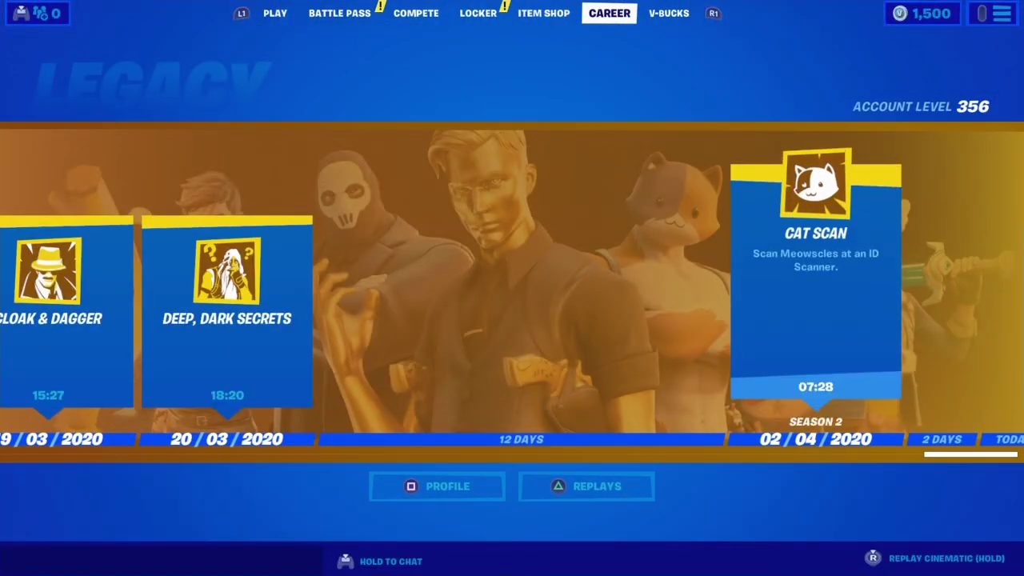
key(y)
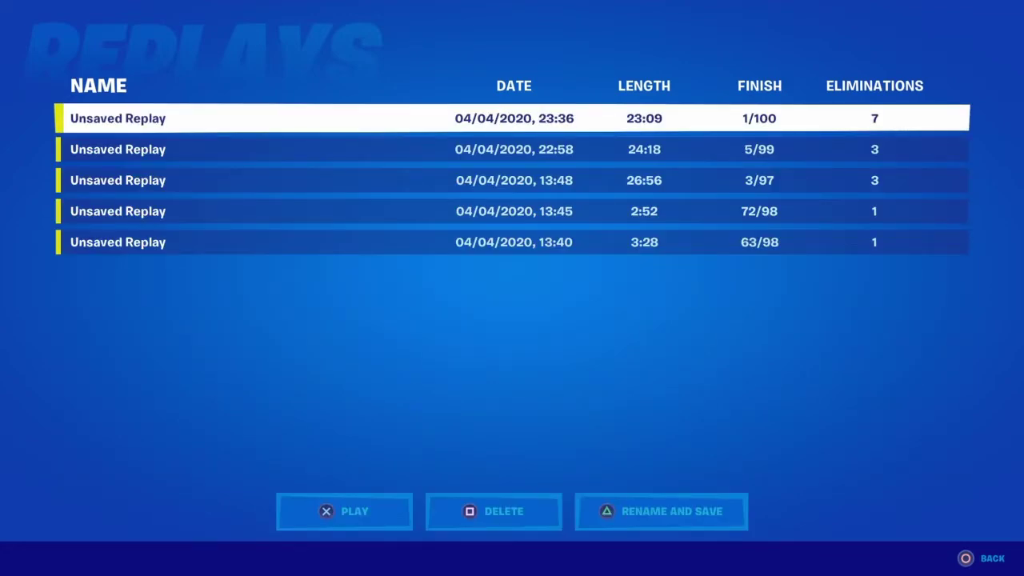
key(Return)
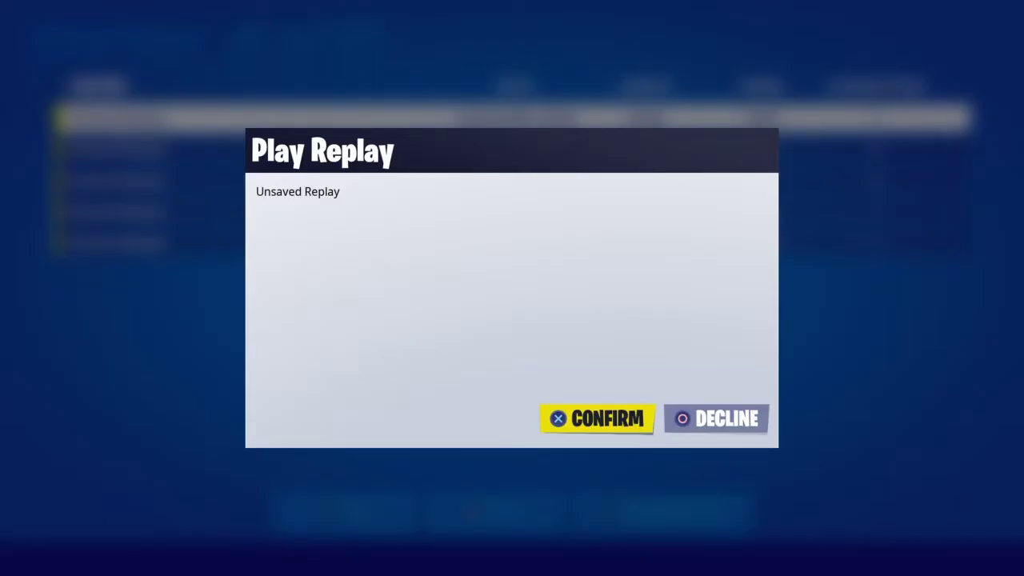
key(Return)
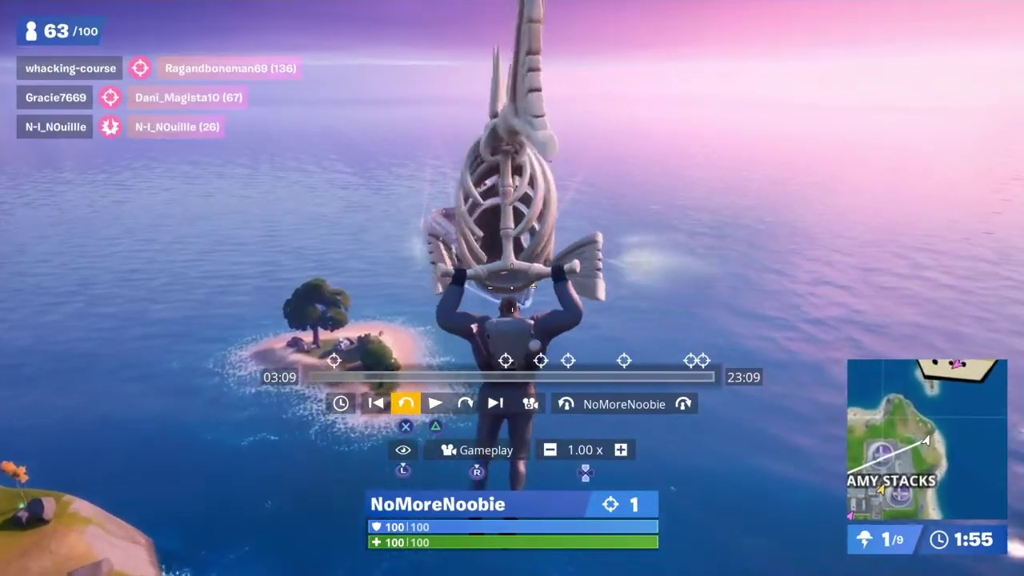
- Advance the replay to the emote on the yacht deck and pause it at 04:53
key(Up)
key(Up)
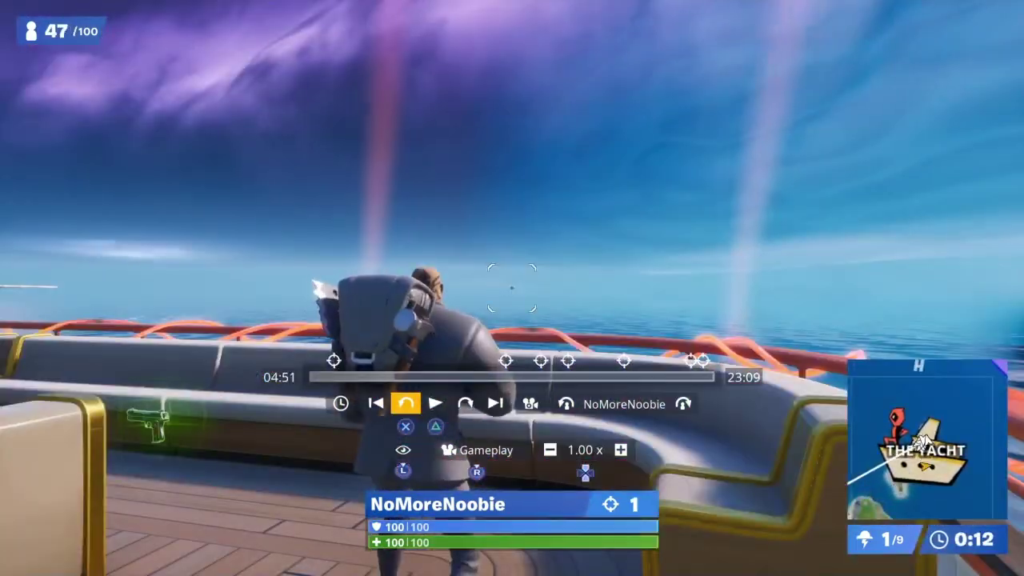
key(space)
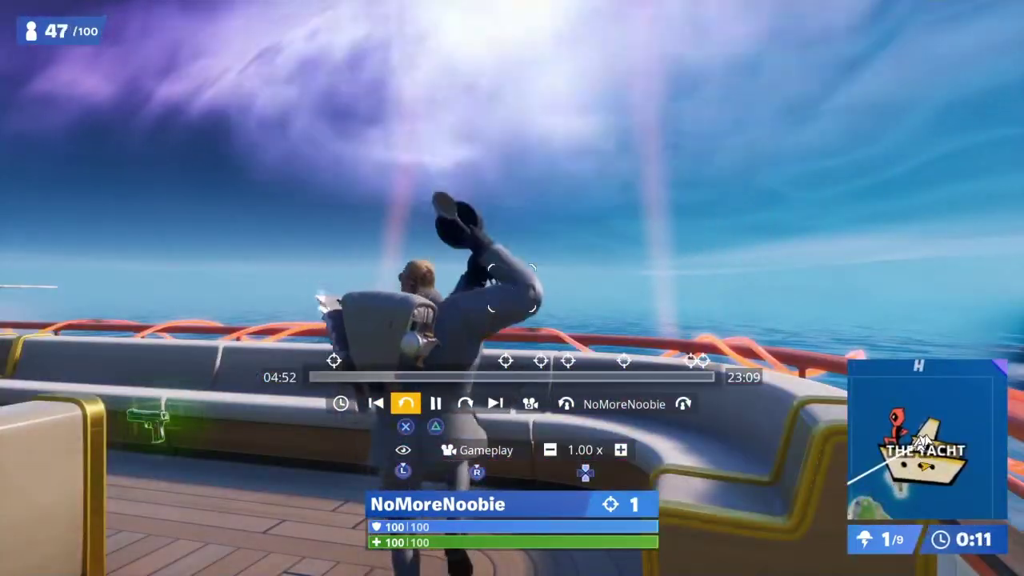
key(space)
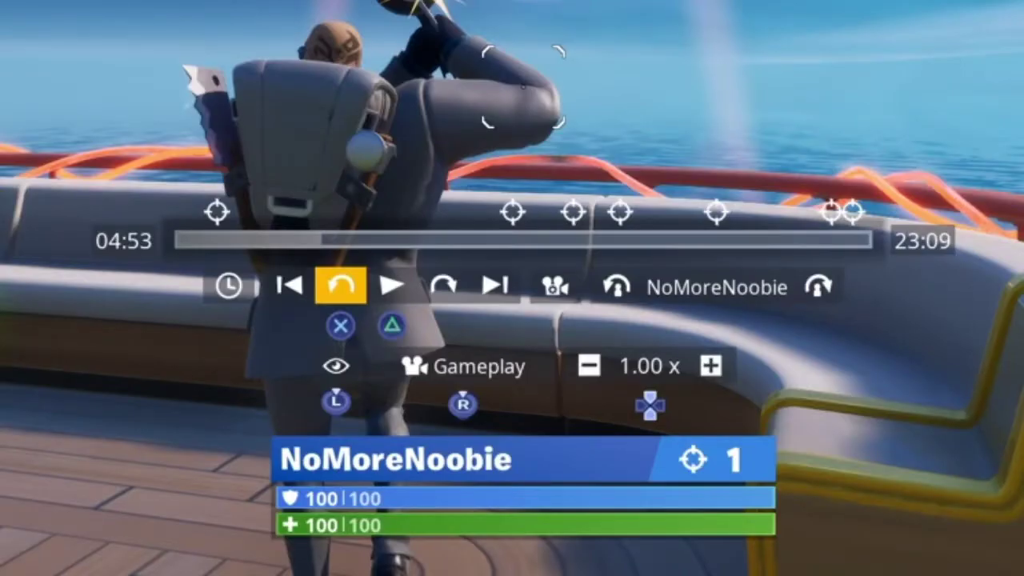
- Cycle the replay camera through Third Person to Drone Free, with the playback speed at 0.10x
key(c)
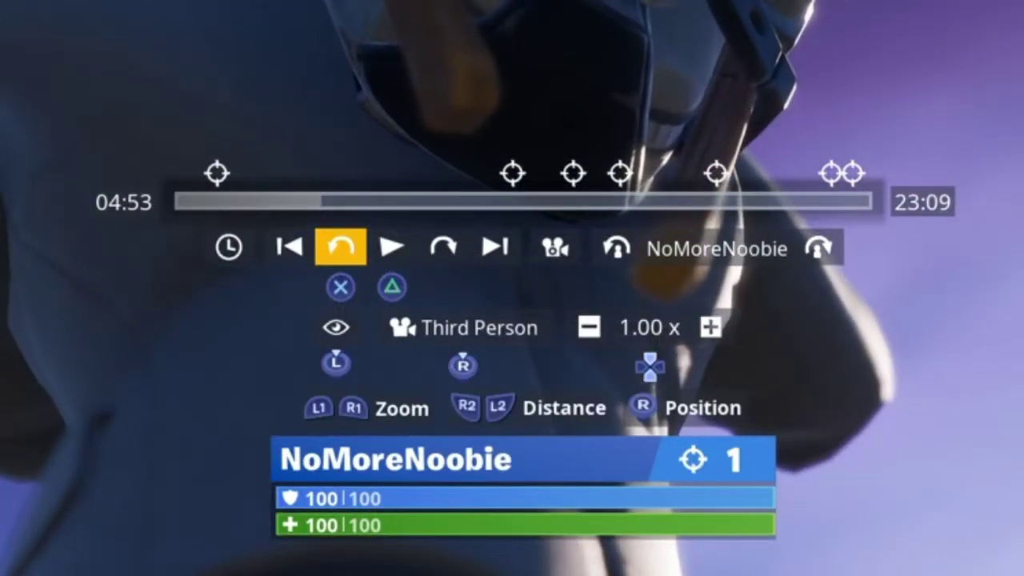
key(Right)
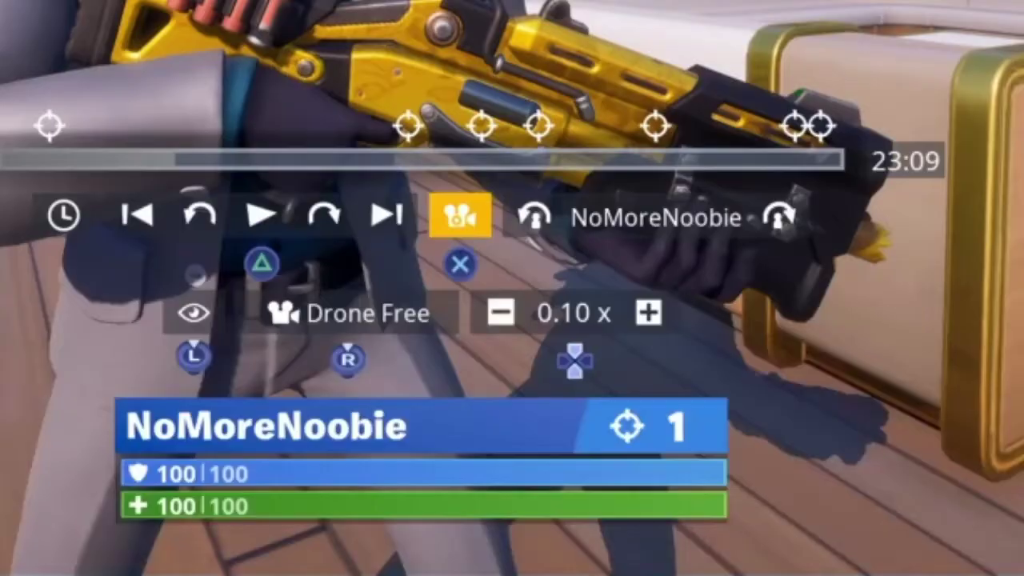
- Play the replay, try faster playback speeds such as 0.33x, and set the speed back to 0.10x
key(space)
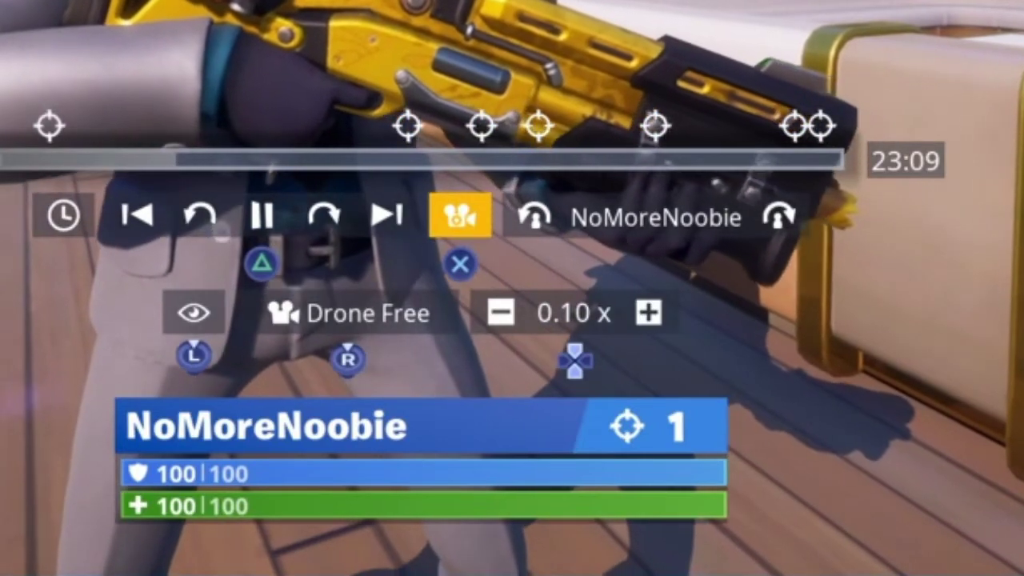
key(Up)
key(Right)
key(Right)
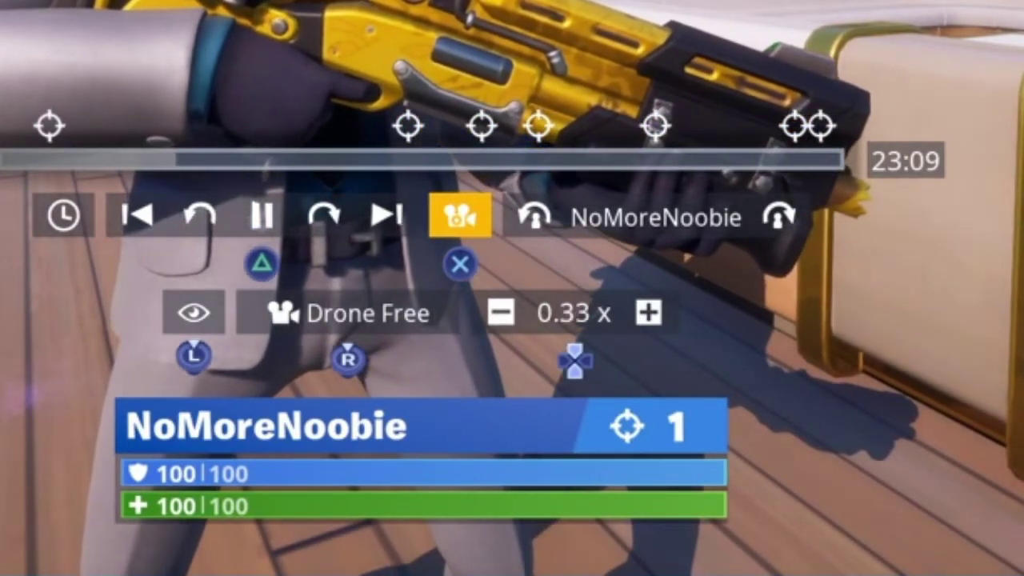
key(Right)
key(Right)
key(Left)
key(Left)
key(Left)
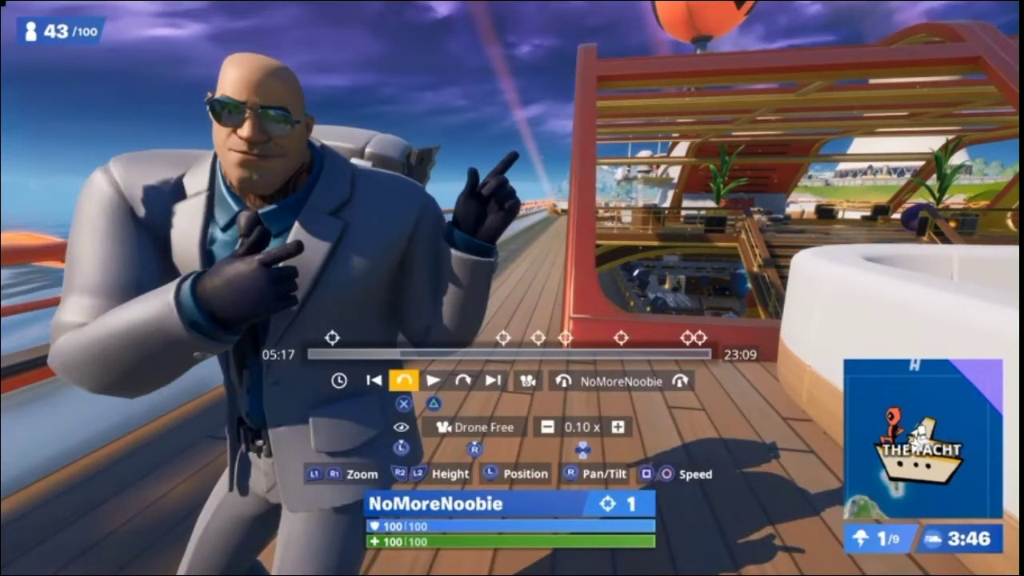
- Open the Drone Free camera settings and turn High Quality FX on
key(Right)
key(Right)
key(Right)
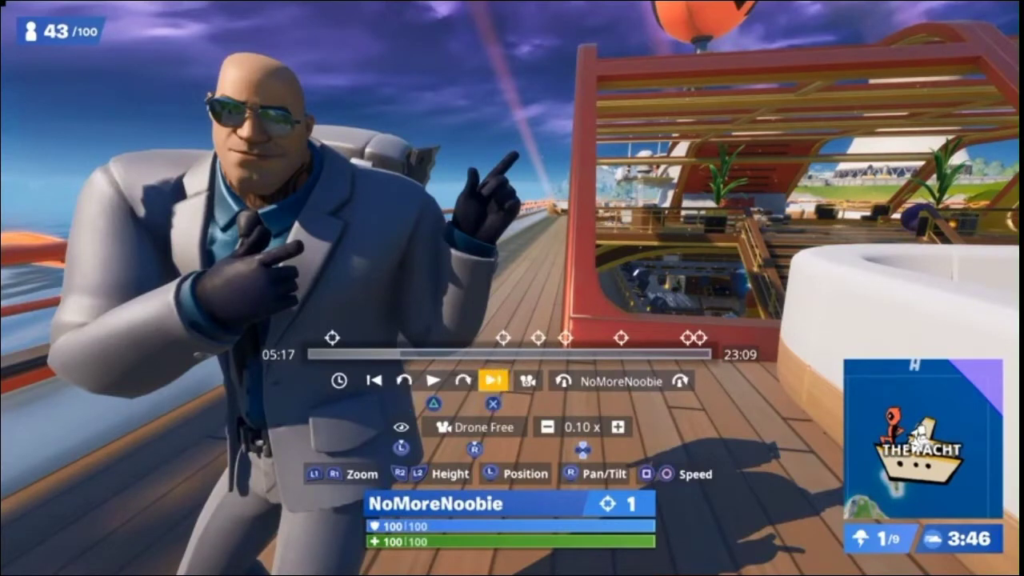
key(Return)
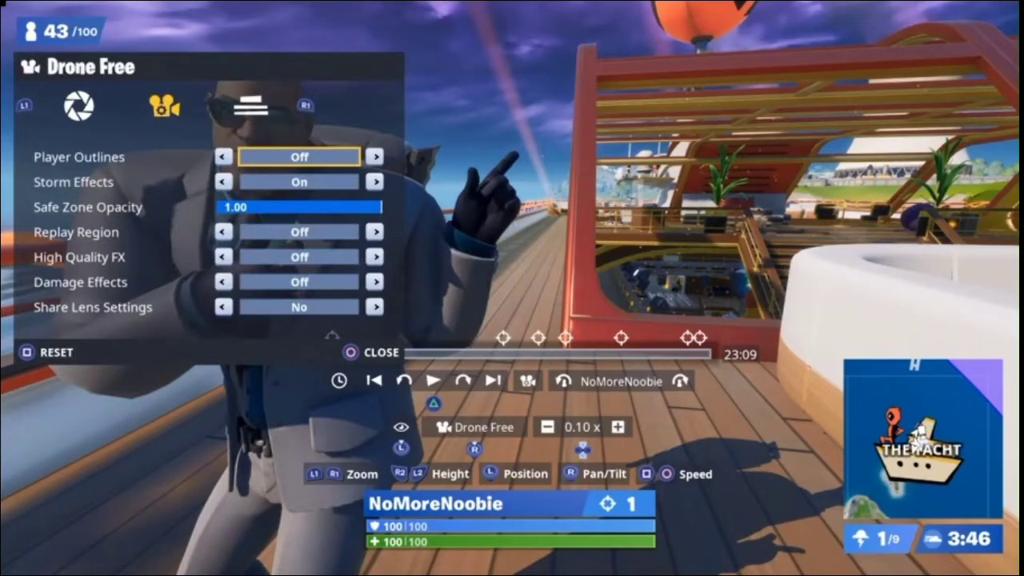
key(Down)
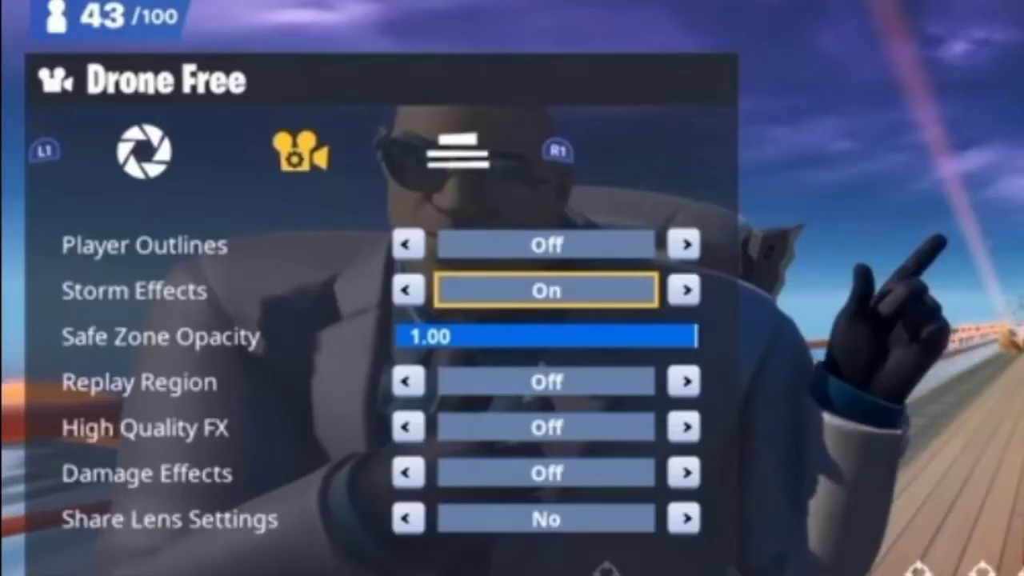
key(Up)
key(Down)
key(Down)
key(Down)
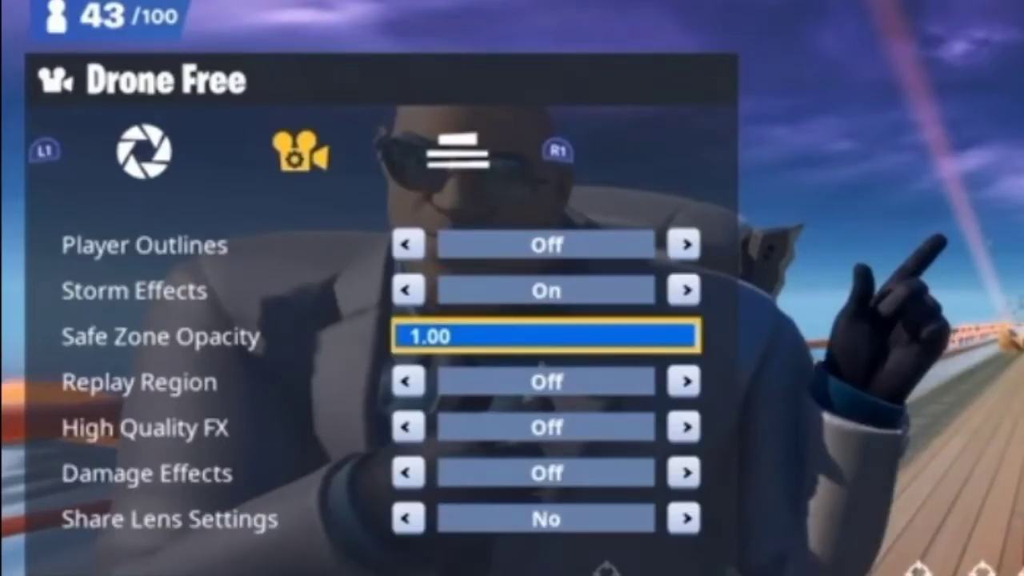
key(Down)
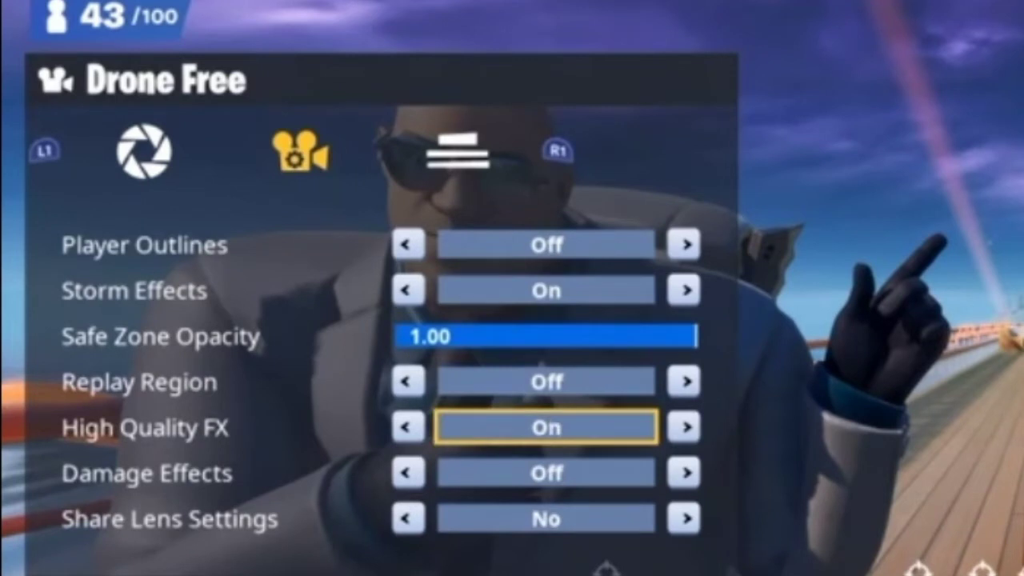
- Switch to the Drone Free camera's lens settings and set the focal length to 35 mm
key(Down)
key(Up)
key(q)
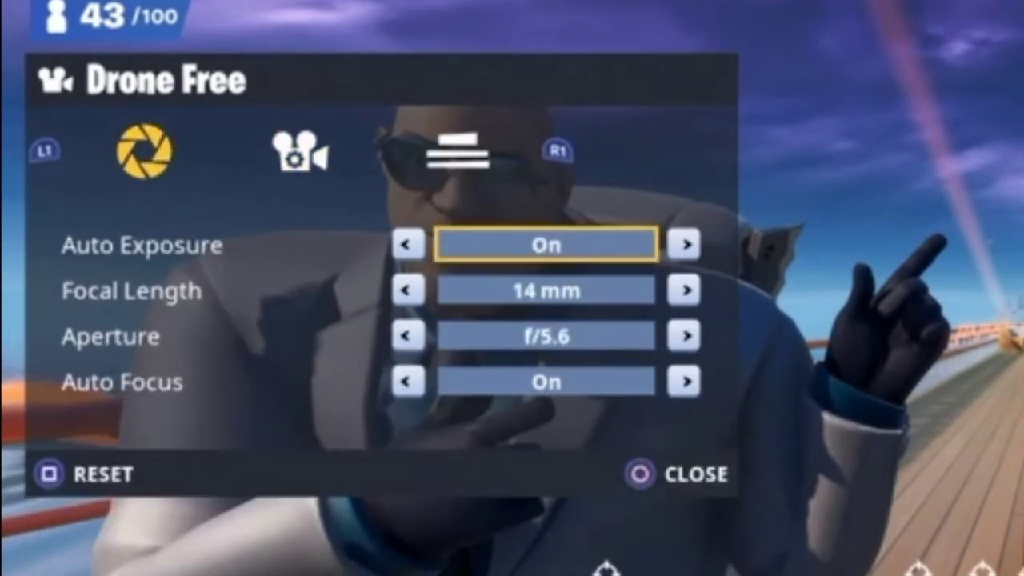
key(Down)
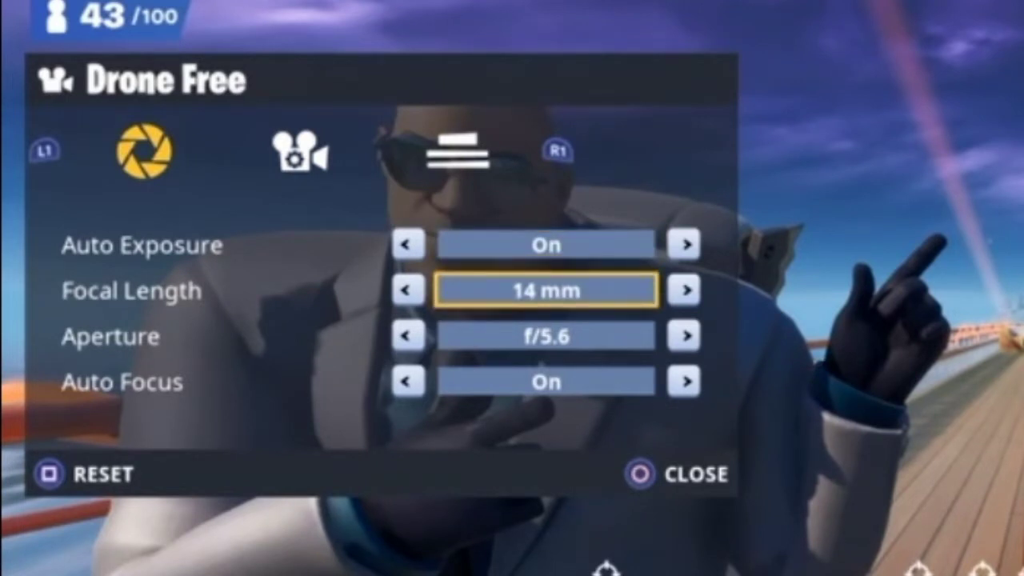
key(Right)
key(Right)
key(Right)
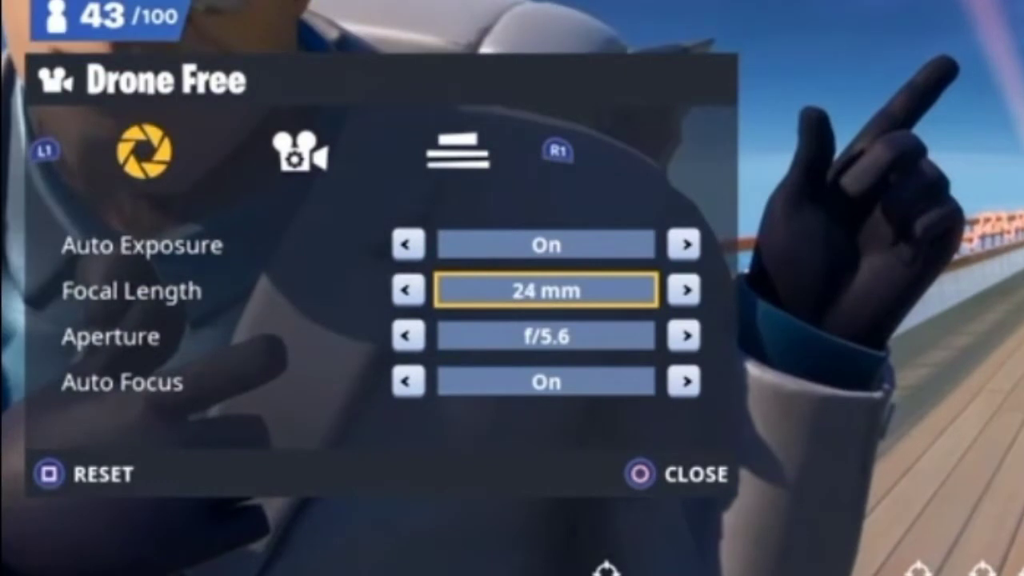
- Try an aperture of f/4.0 for the Drone Free camera, then restore it to f/5.6
key(Down)
key(Left)
key(Left)
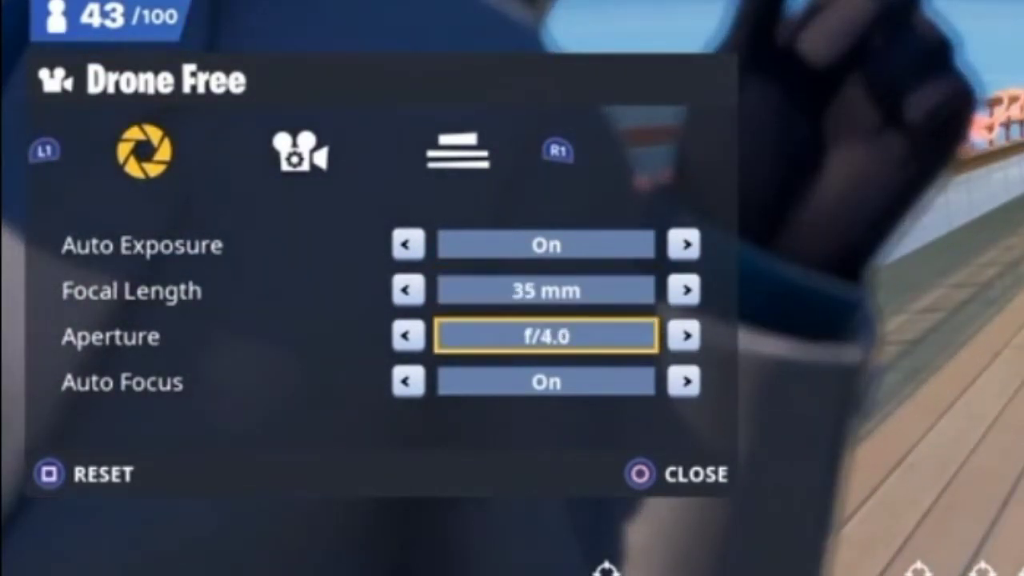
key(Right)
key(Right)
key(Down)
key(Up)
key(Left)
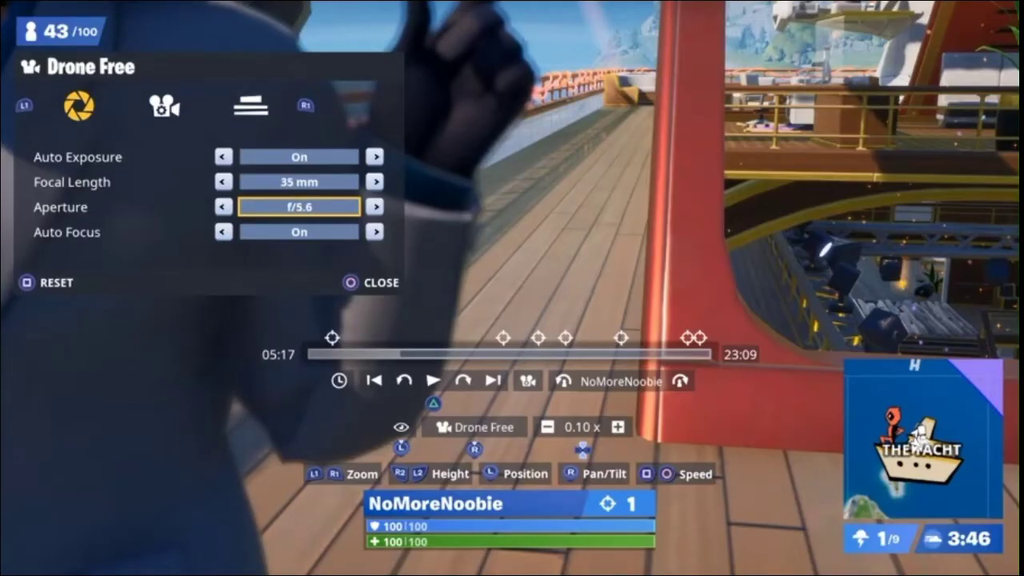
- Reframe the character from farther back with the drone camera and set the aperture to f/1.4
key(Escape)
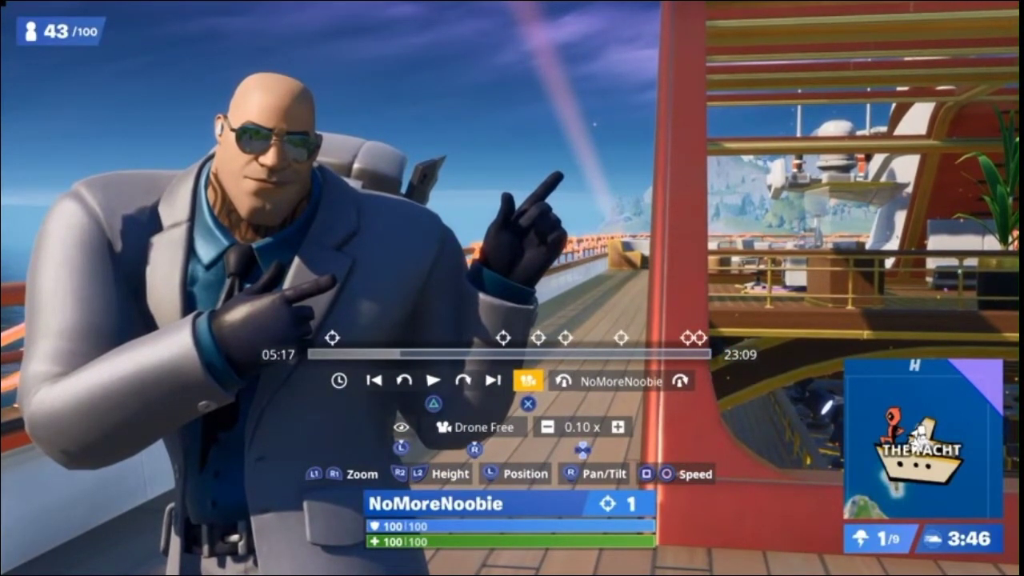
key(Return)
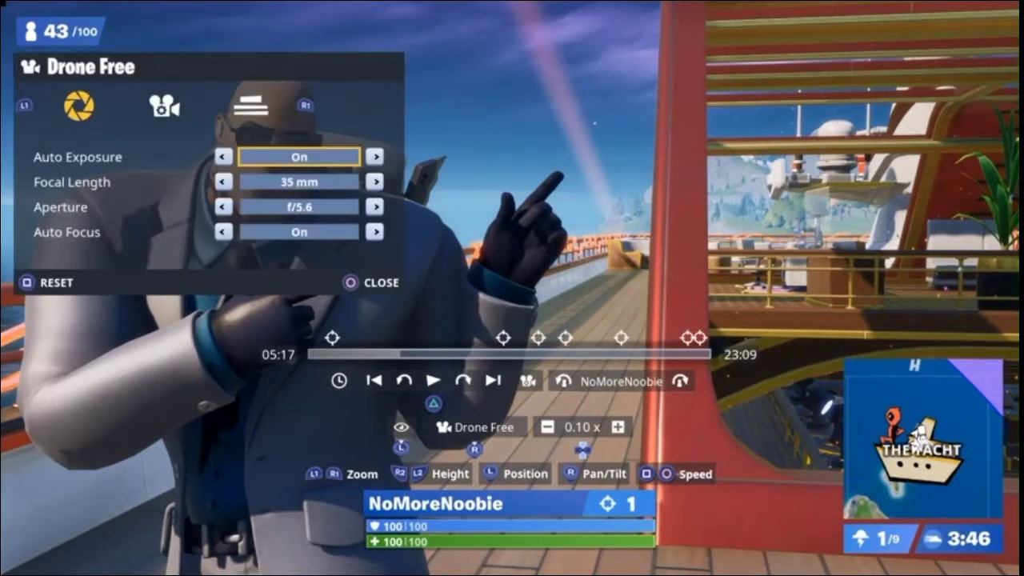
key(Down)
key(Down)
key(Left)
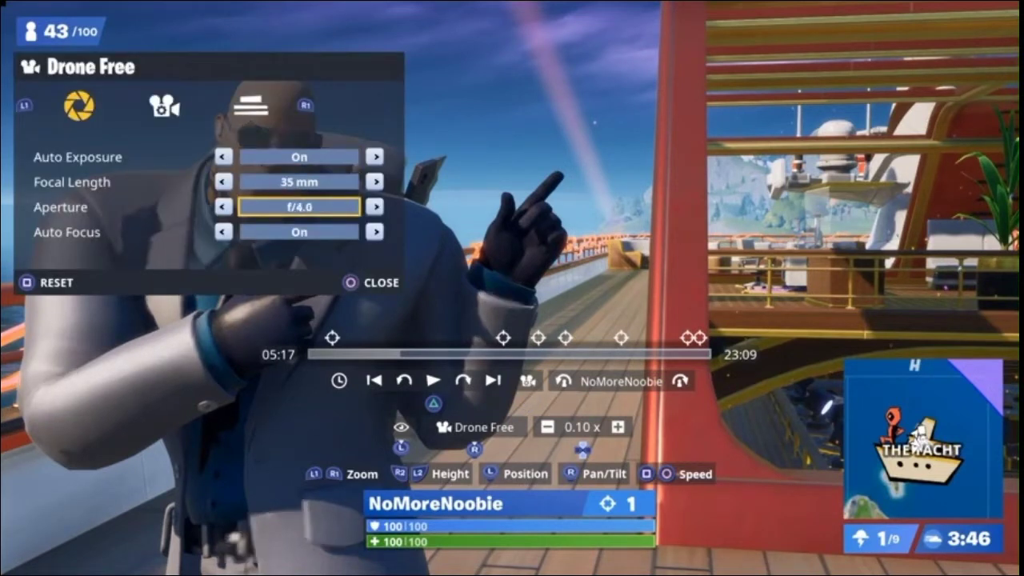
key(Left)
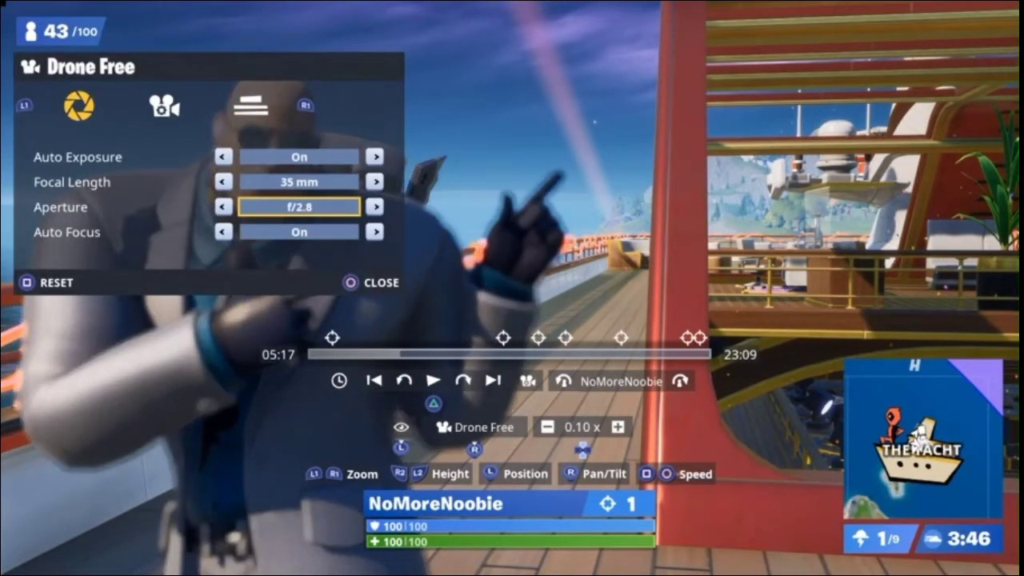
key(Left)
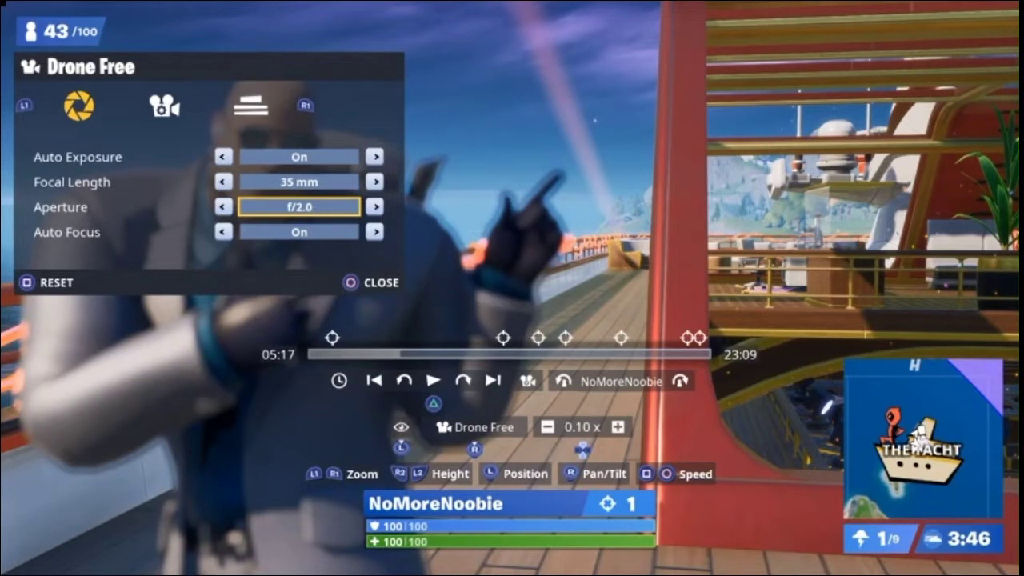
key(Left)
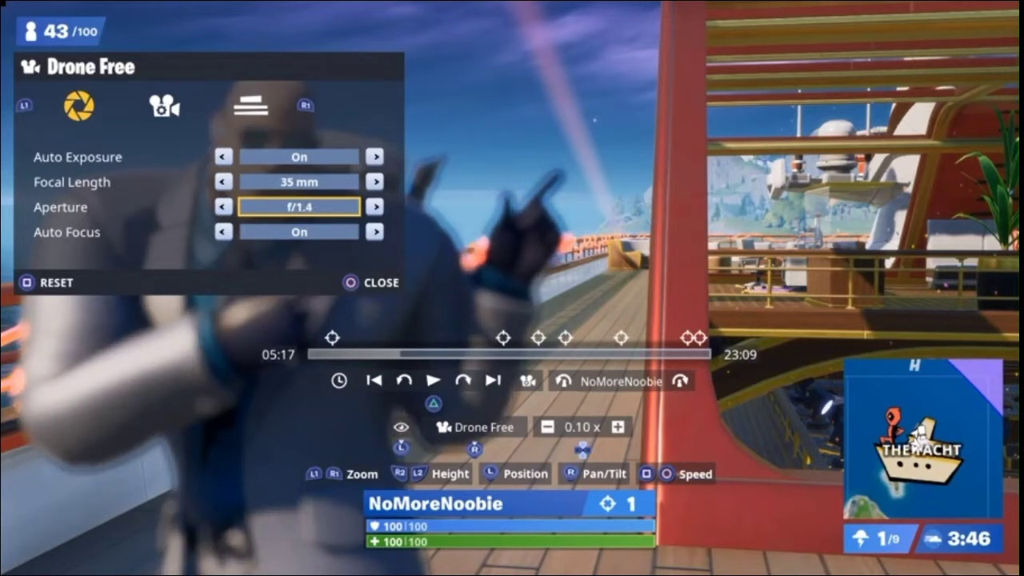
- Try Auto Focus off in the lens settings and turn it back on
key(Down)
key(Left)
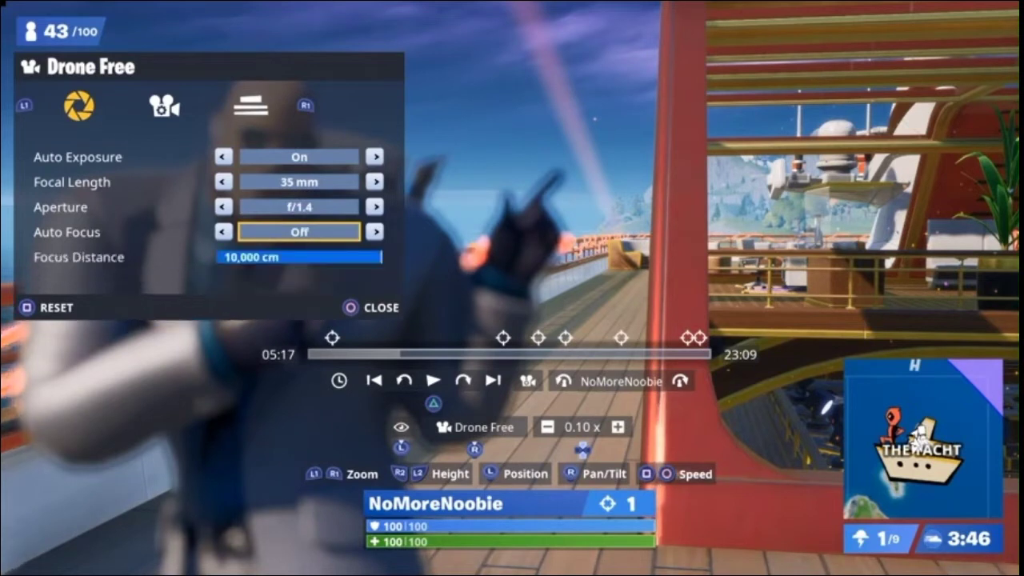
key(Right)
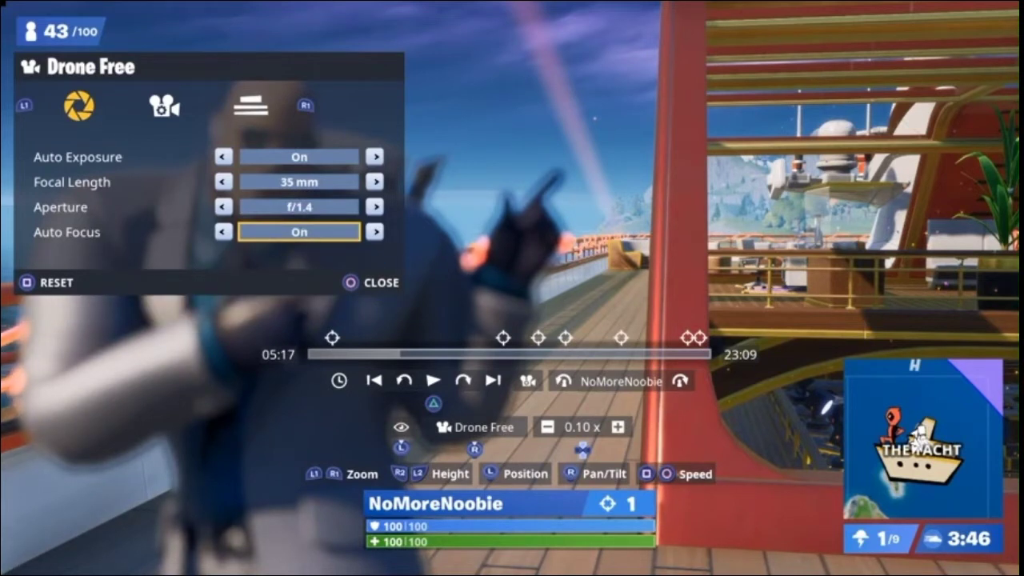
- Hide the replay interface and save a screenshot of the framed character through the console's Share options
key(Escape)
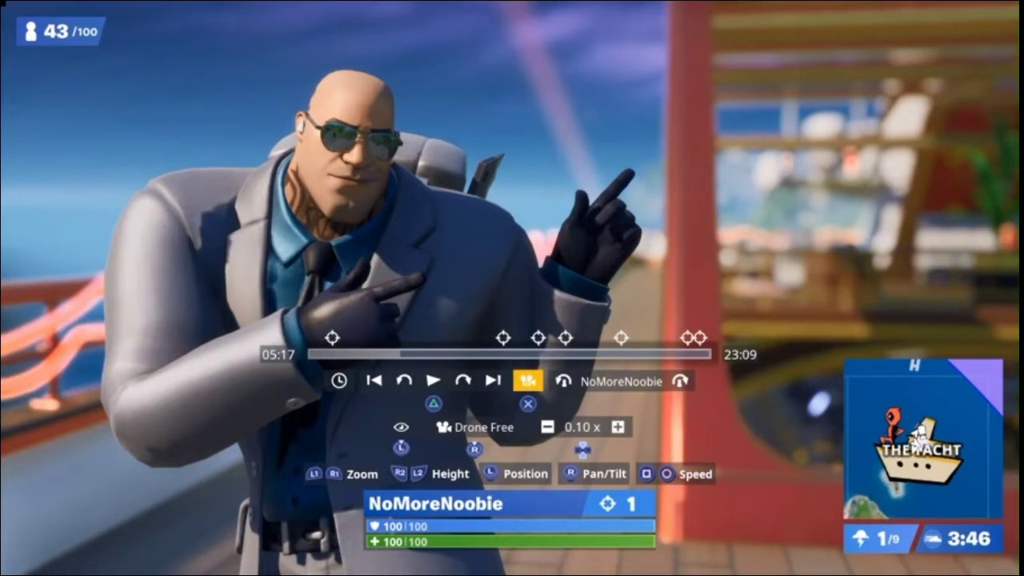
key(h)
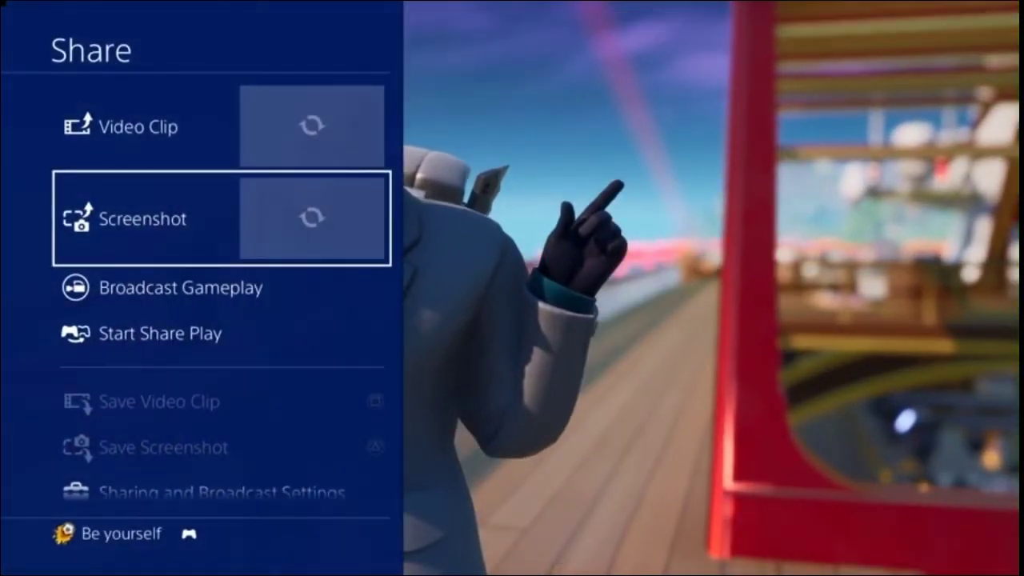
key(Down)
key(Down)
key(Down)
key(Down)
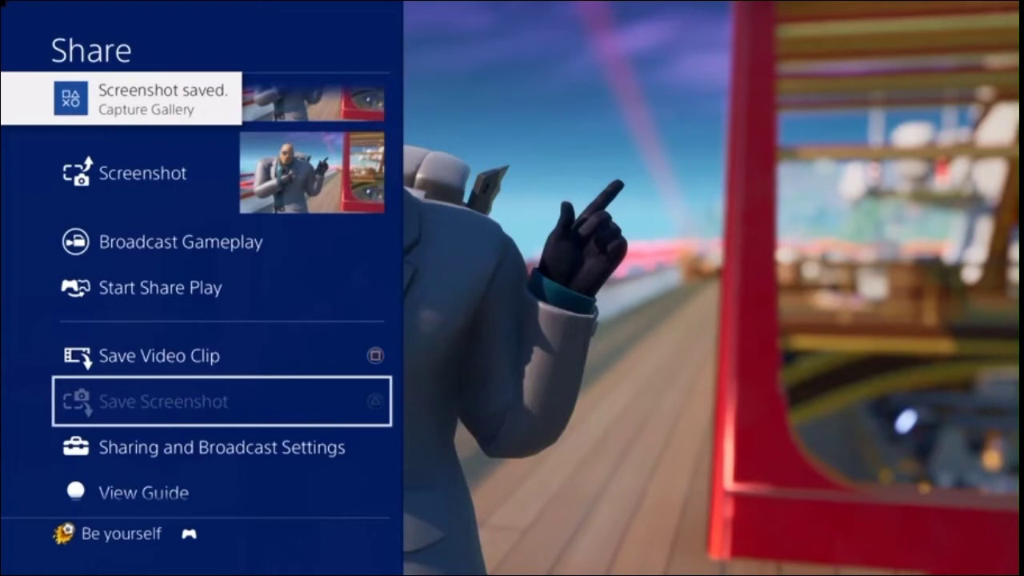
key(Escape)
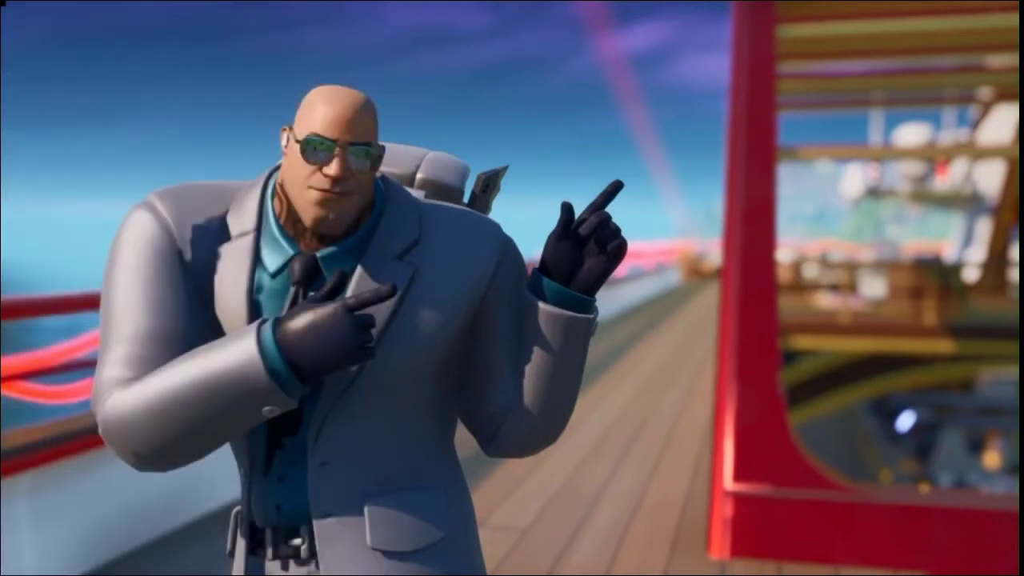
- Bring back the replay interface and leave the match to return to the lobby
key(h)
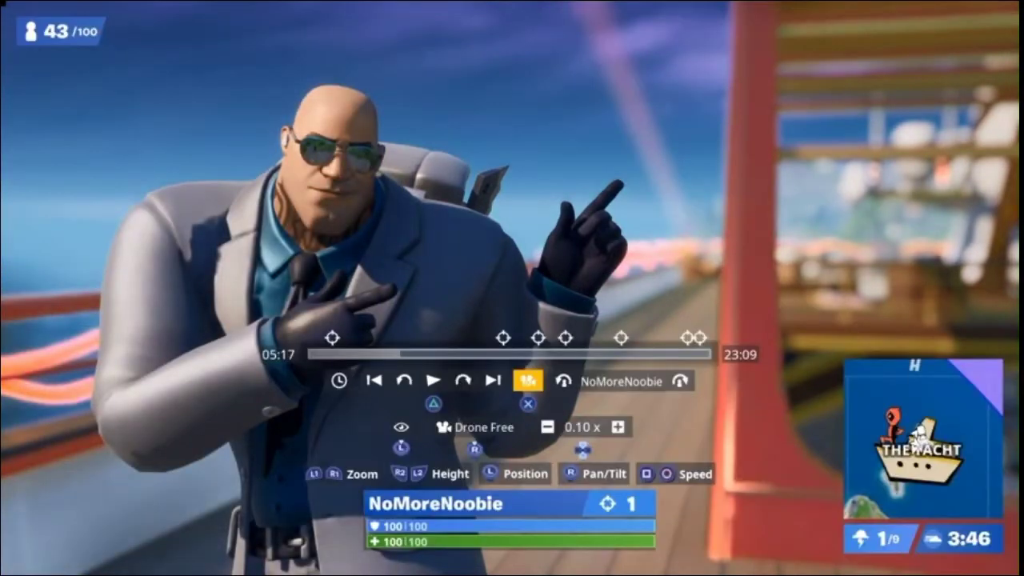
key(Escape)
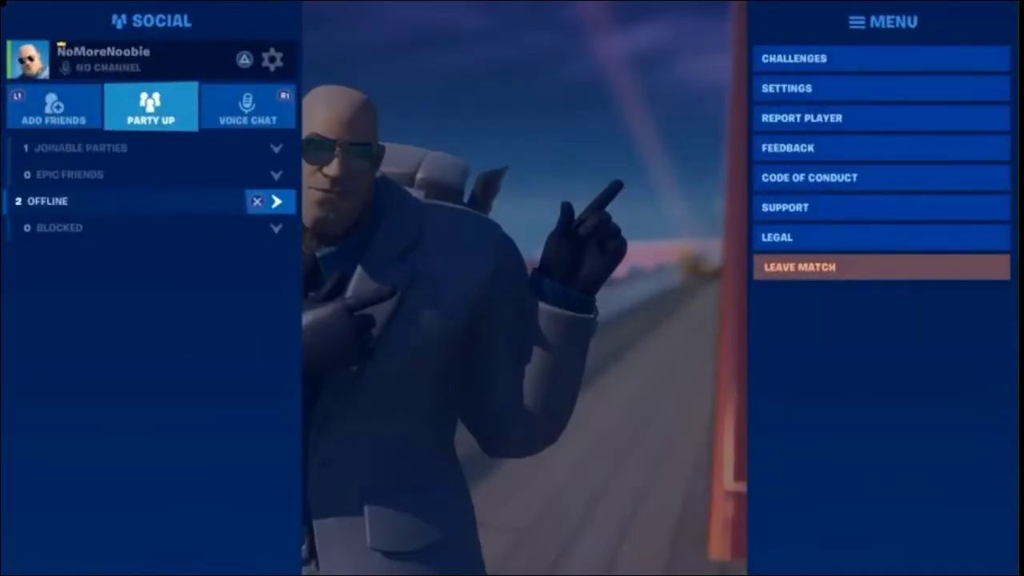
key(Right)
key(Down)
key(Down)
key(Down)
key(Down)
key(Down)
key(Down)
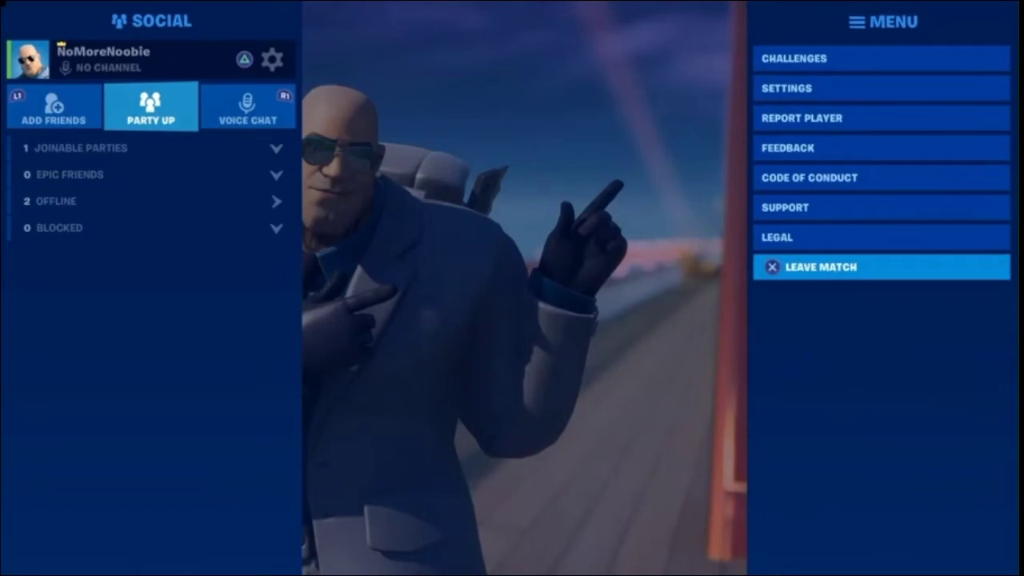
key(Return)
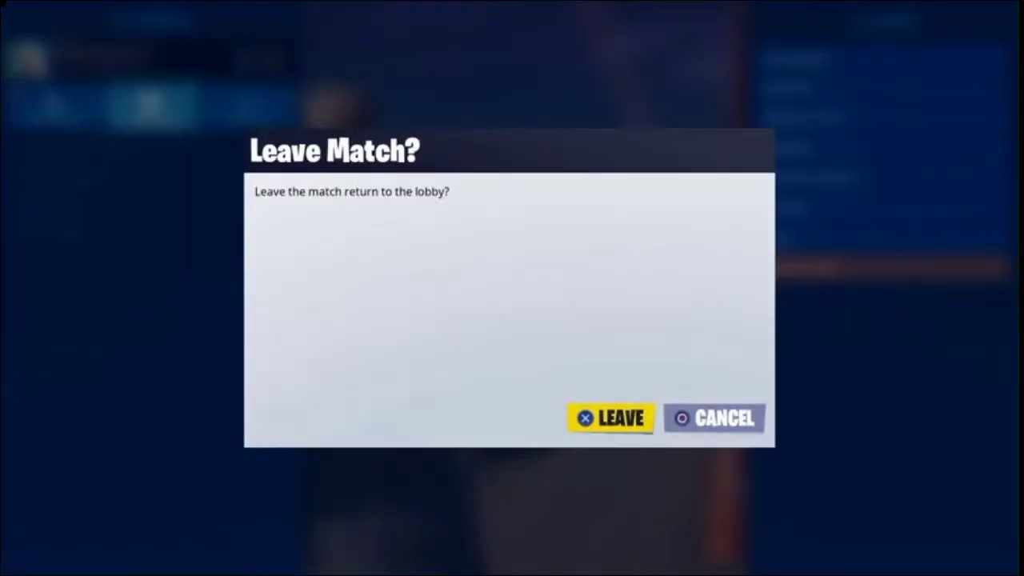
key(Return)
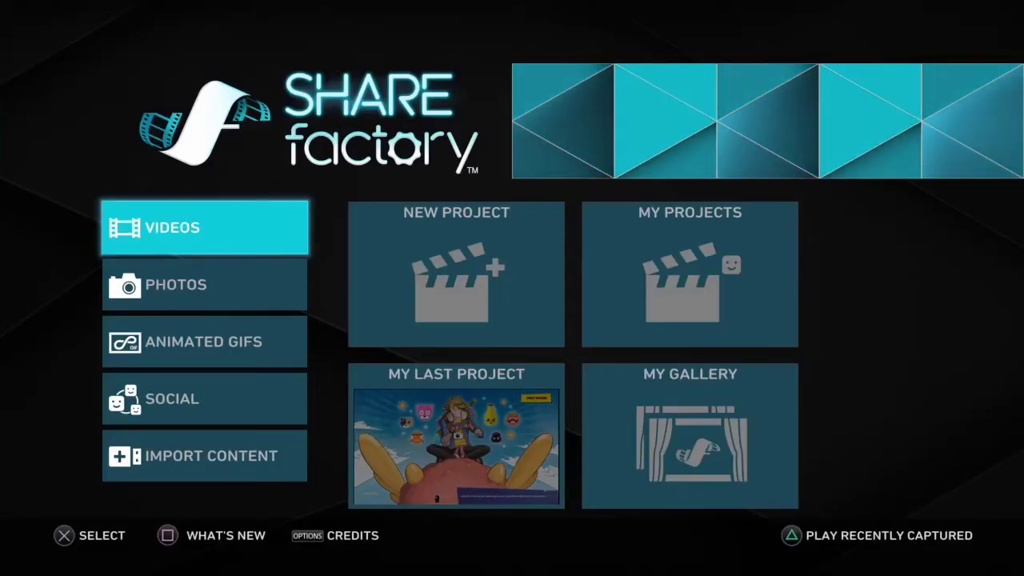
- In SHAREfactory, create a new photo project with the SHAREfactory Theme
key(Down)
key(Right)
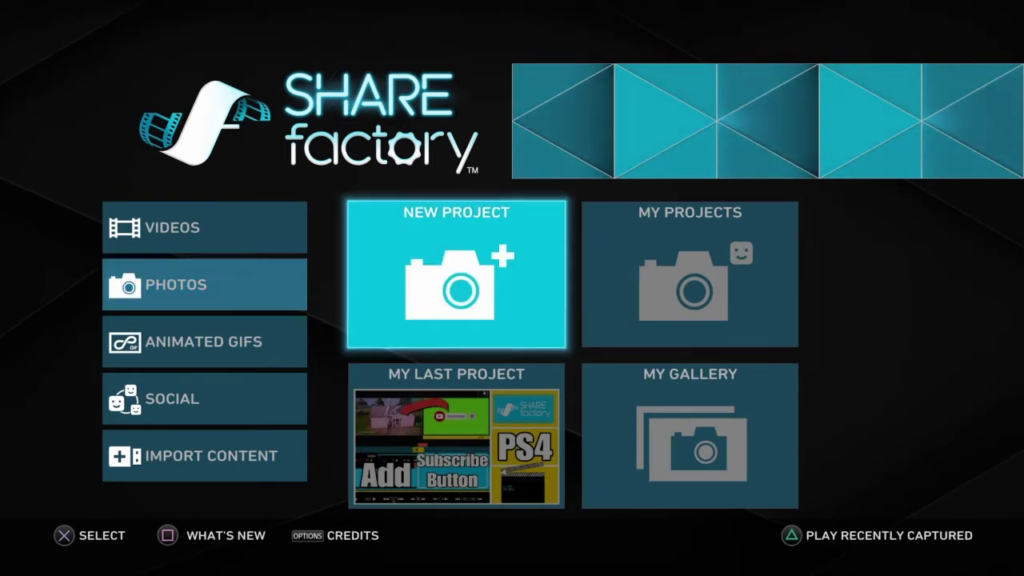
key(Return)
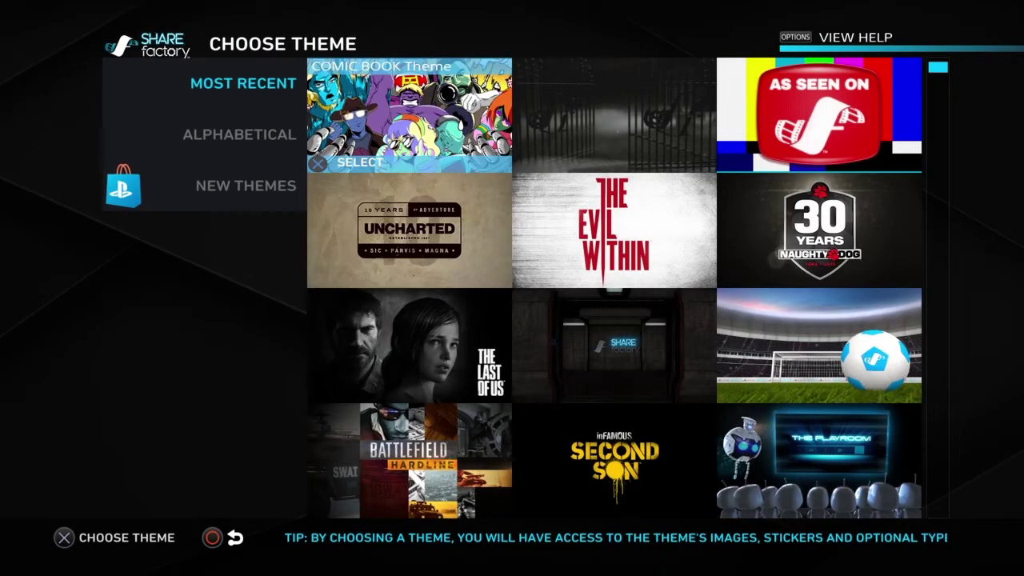
key(Right)
key(Down)
key(Down)
key(Down)
key(Down)
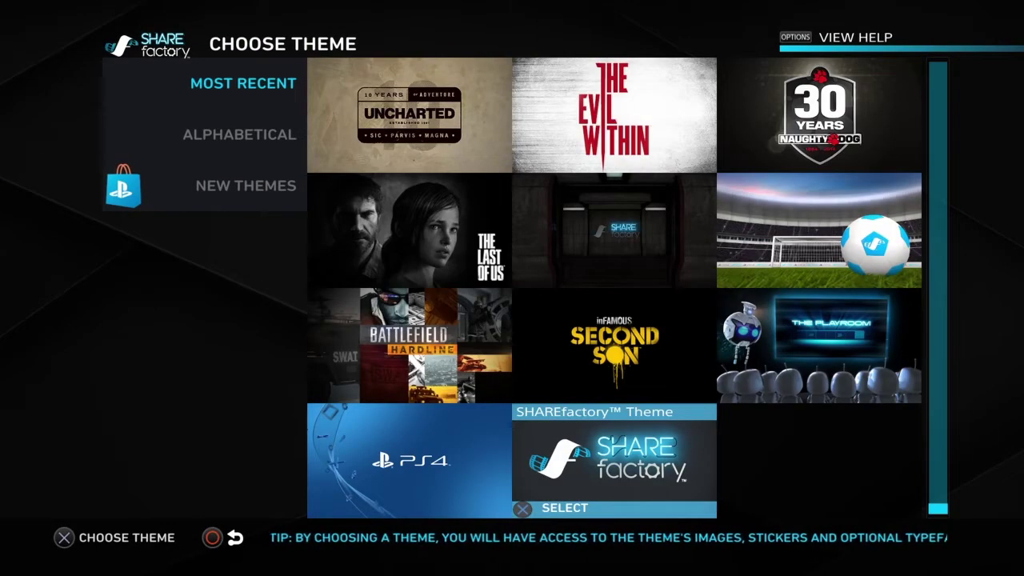
key(Return)
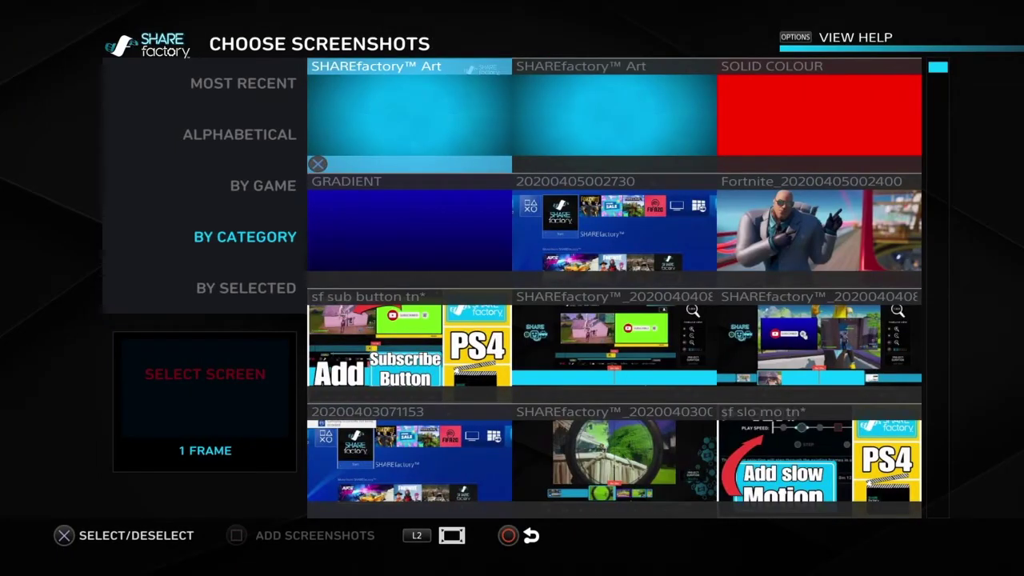
key(Right)
key(Right)
key(Down)
key(Return)
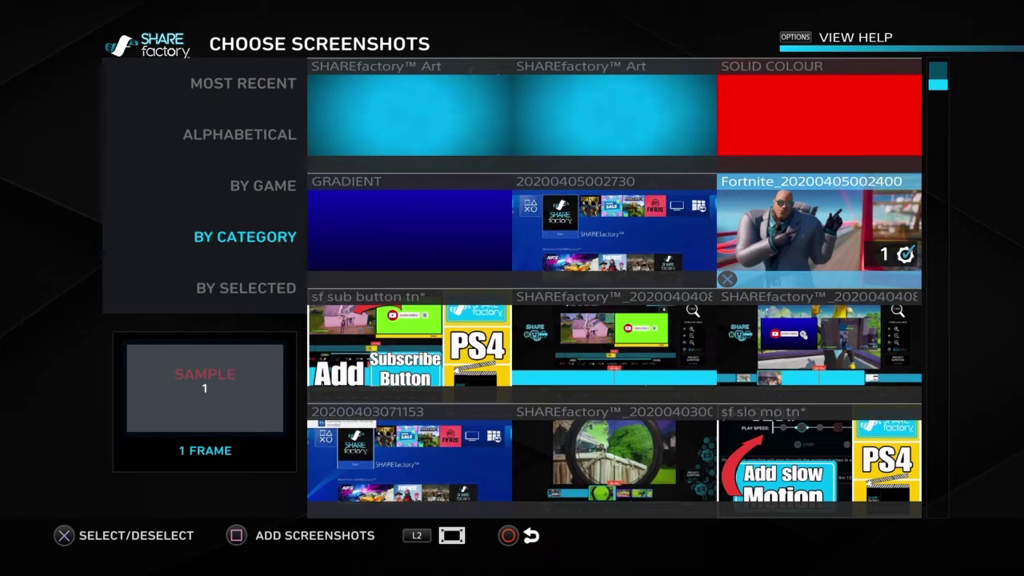
key(s)
key(Left)
key(Right)
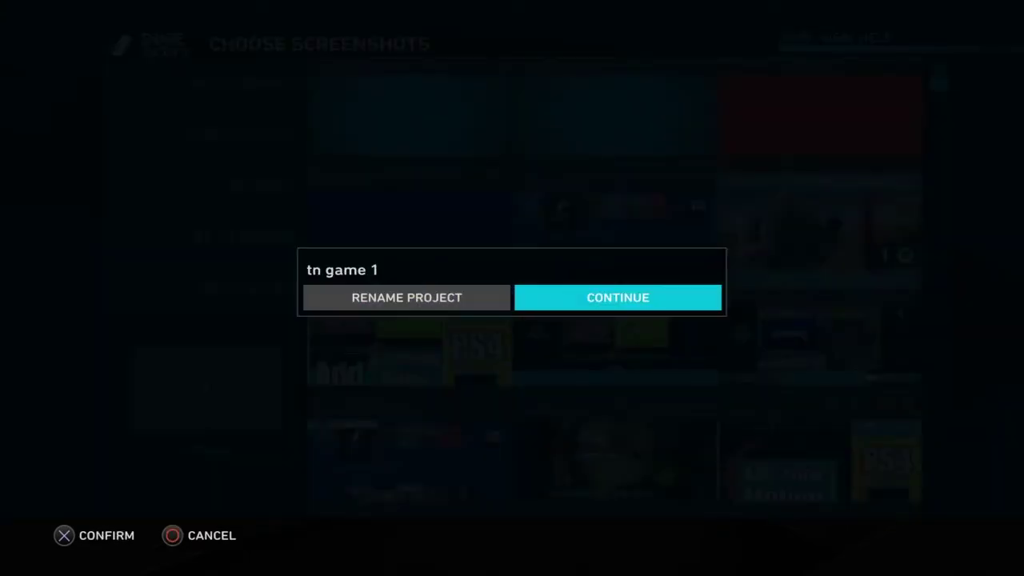
key(Return)
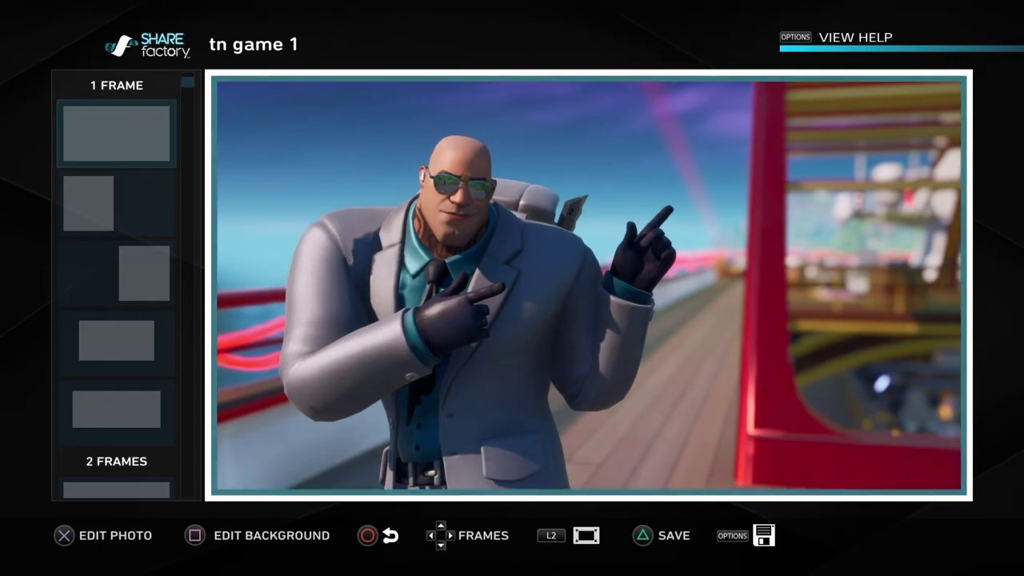
- Set the photo frame's border spacing to 0 and keep rounding at 0 so the screenshot fills the canvas
key(s)
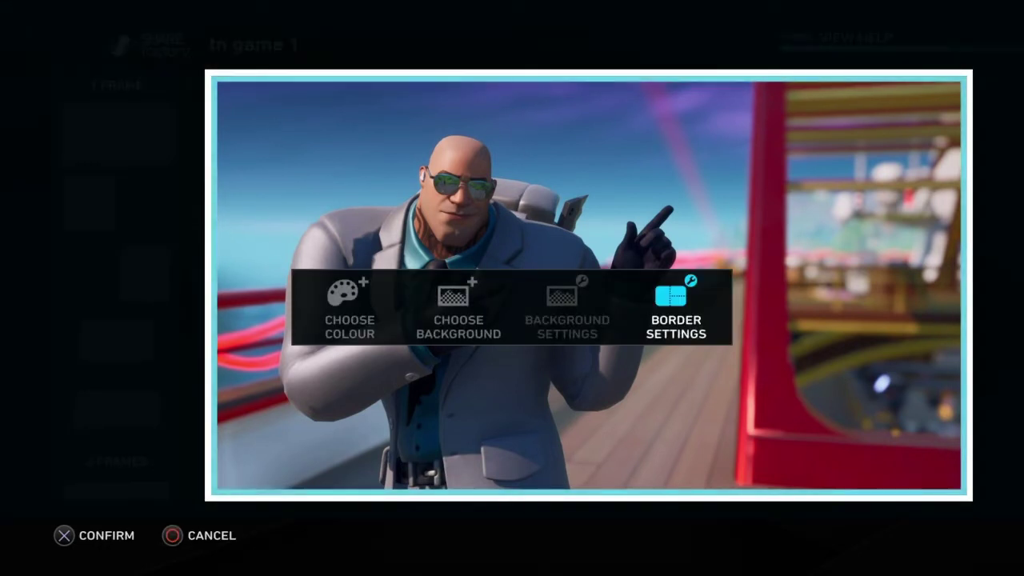
key(Left)
key(Left)
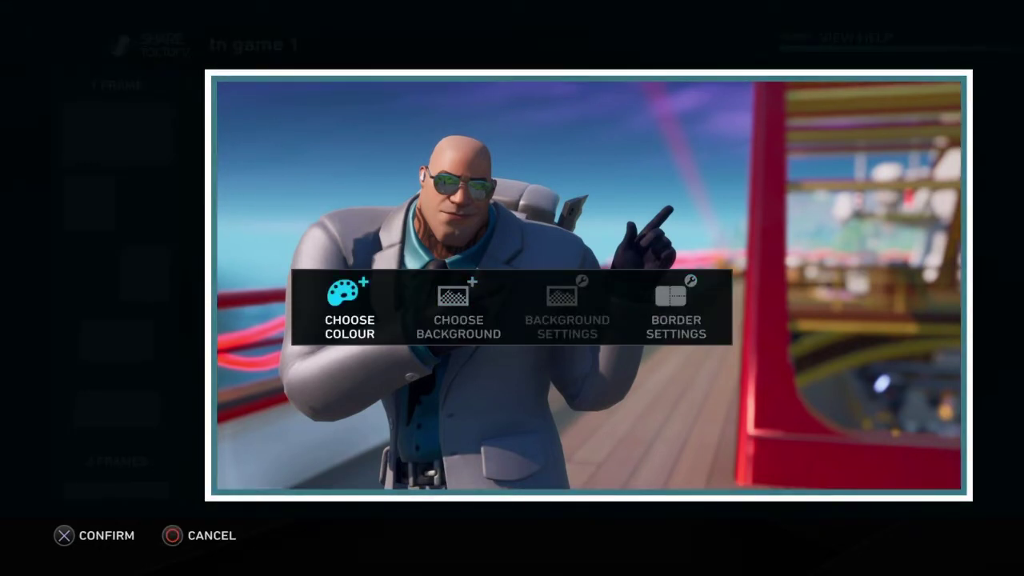
key(Right)
key(Right)
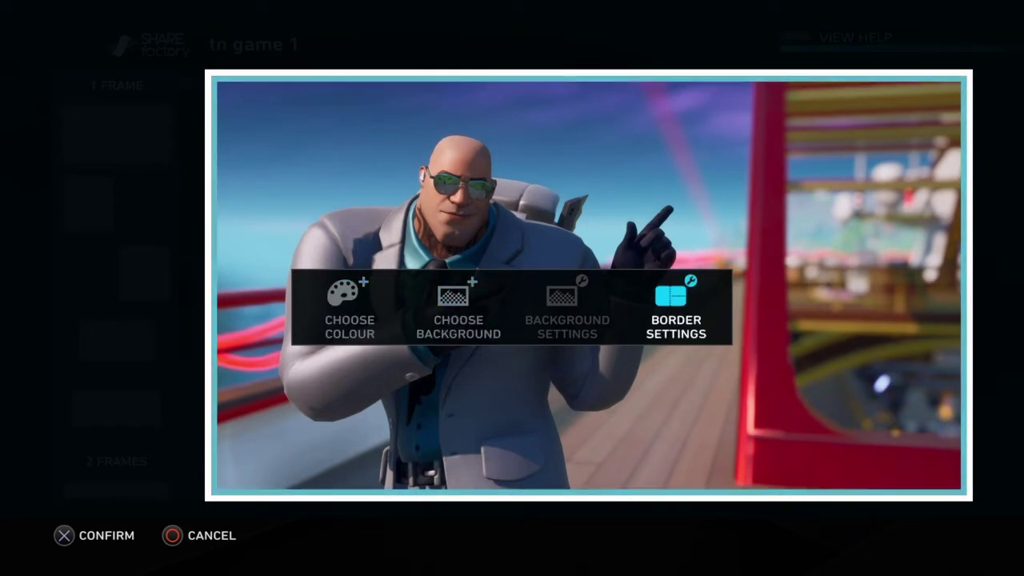
key(Return)
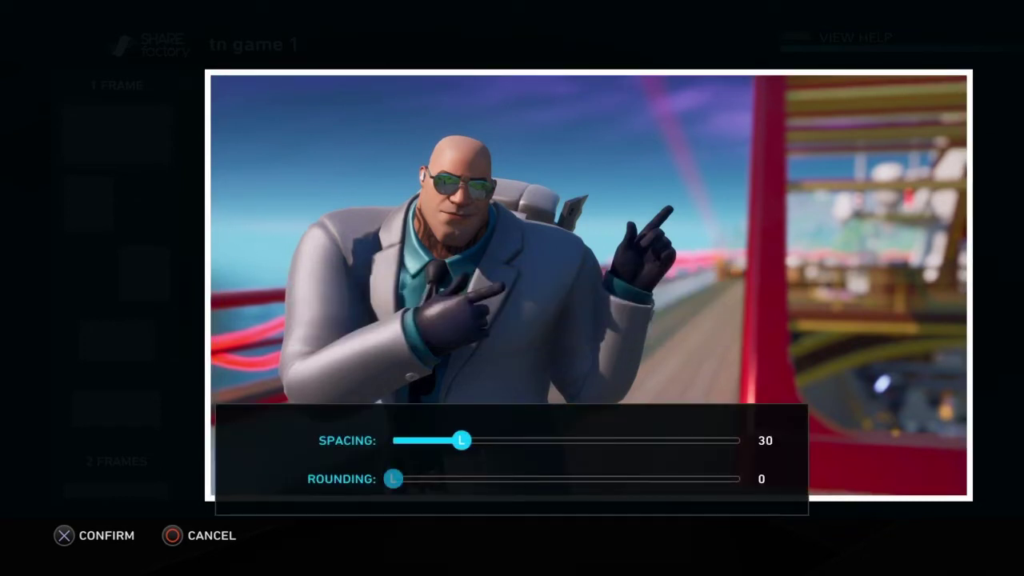
key(Left)
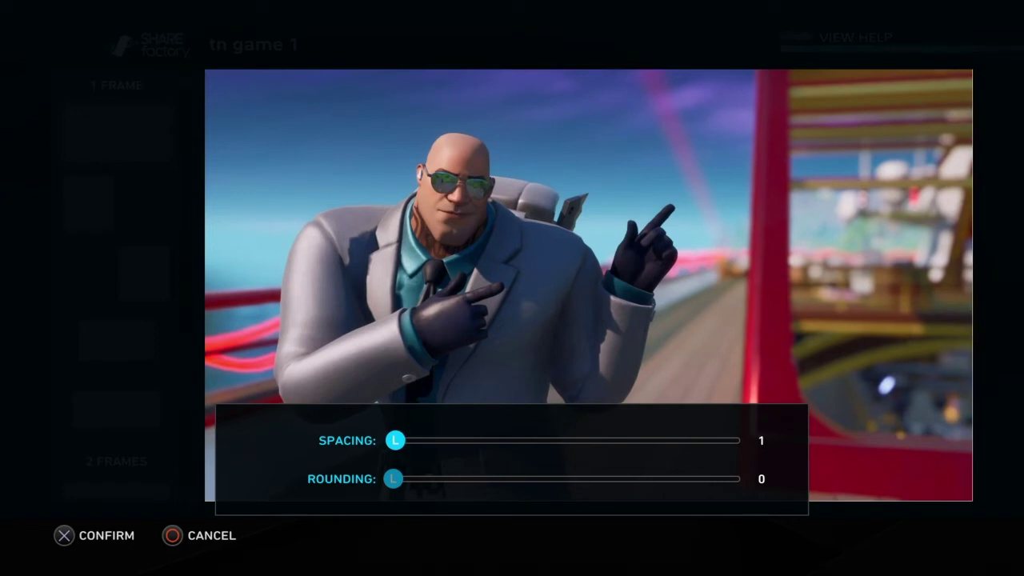
key(Right)
key(Left)
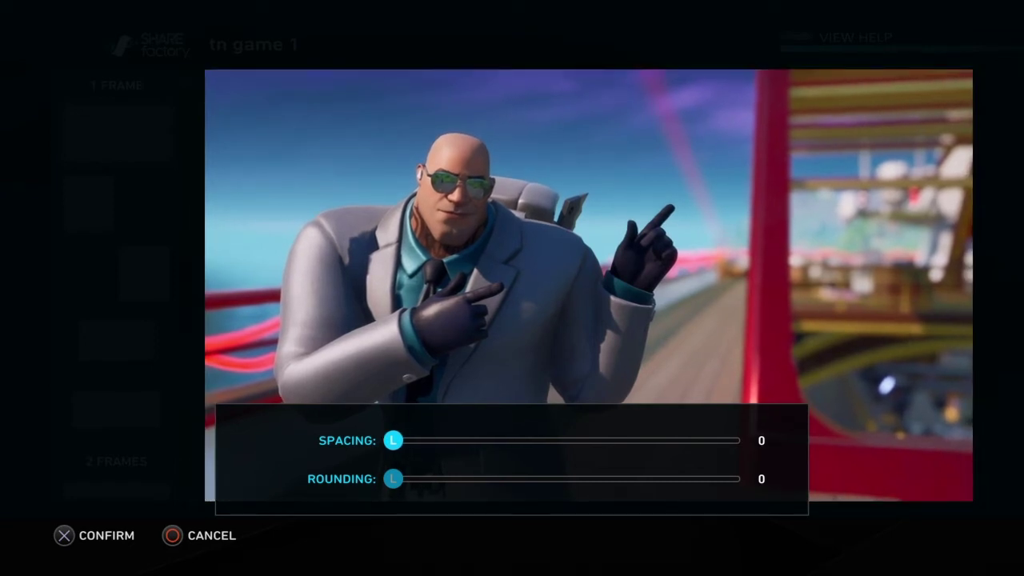
key(Return)
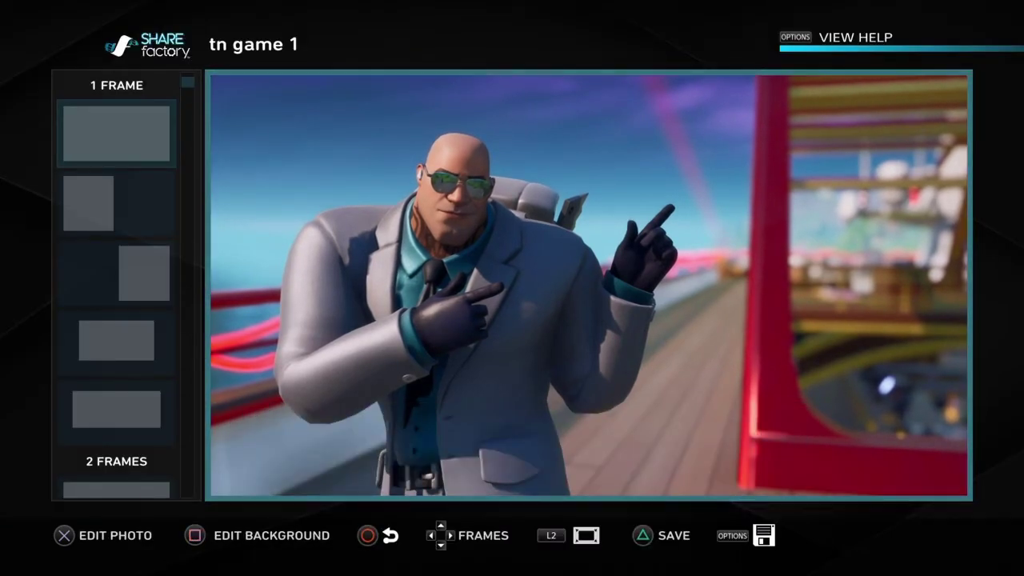
- Add a text overlay reading "3D" in the largest bold, black-outlined font style
key(Return)
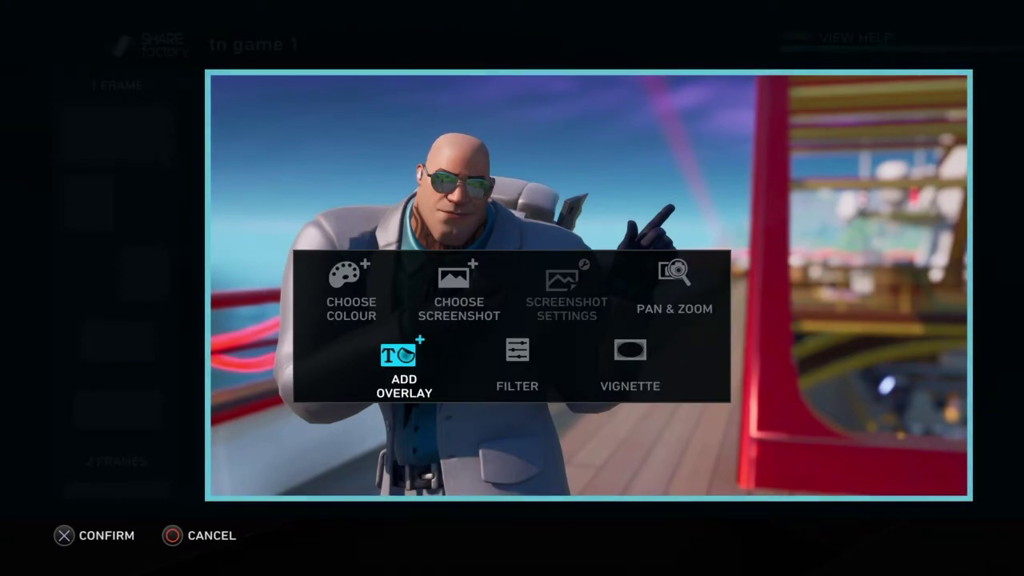
key(Return)
key(Left)
key(Left)
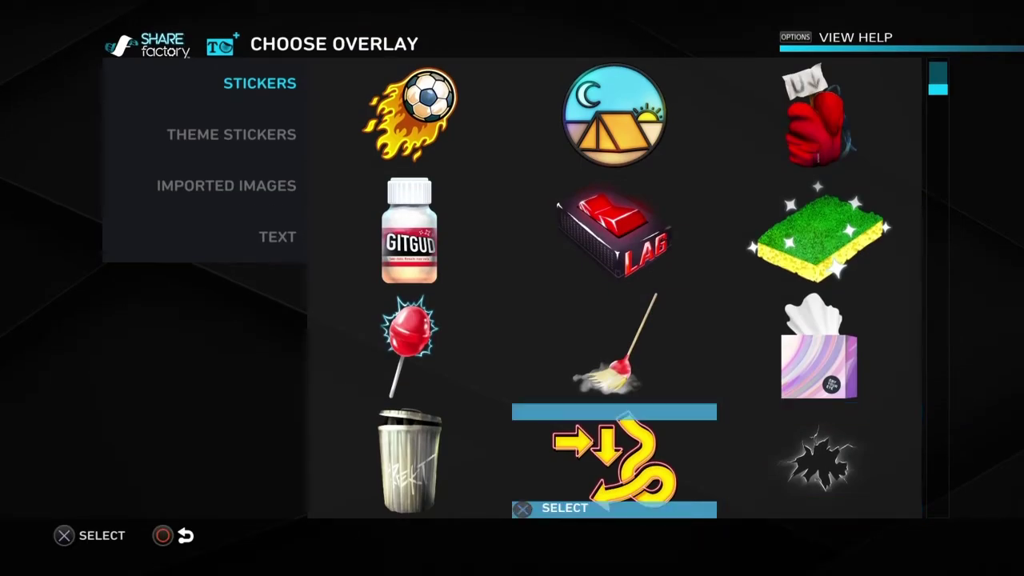
key(Left)
key(Down)
key(Down)
key(Down)
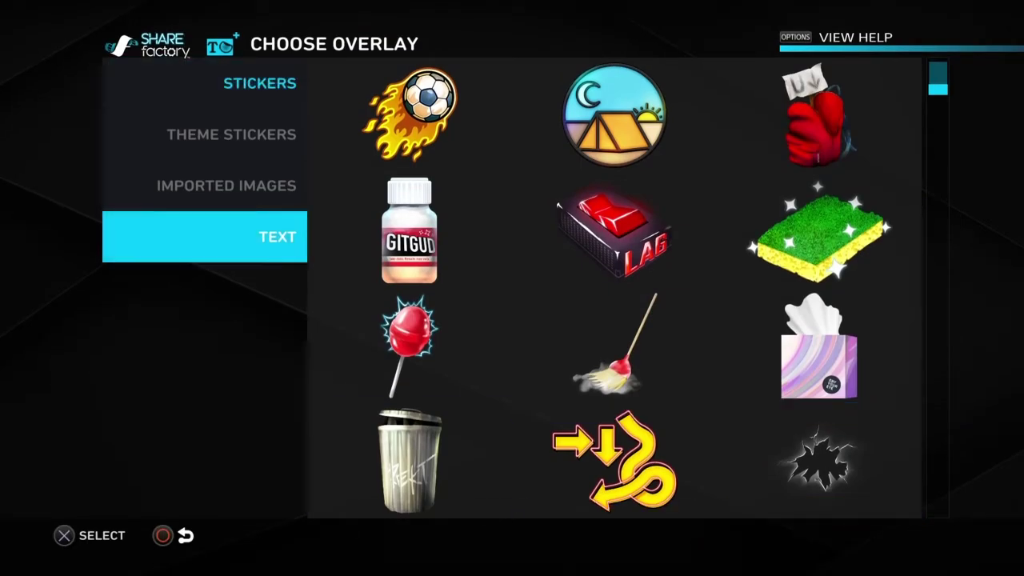
key(Right)
key(Down)
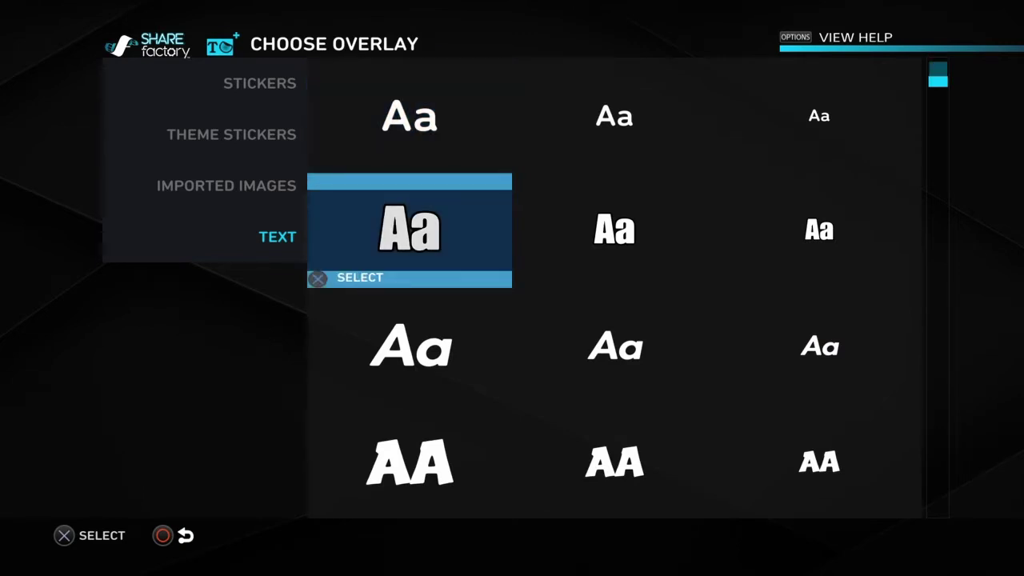
key(Return)
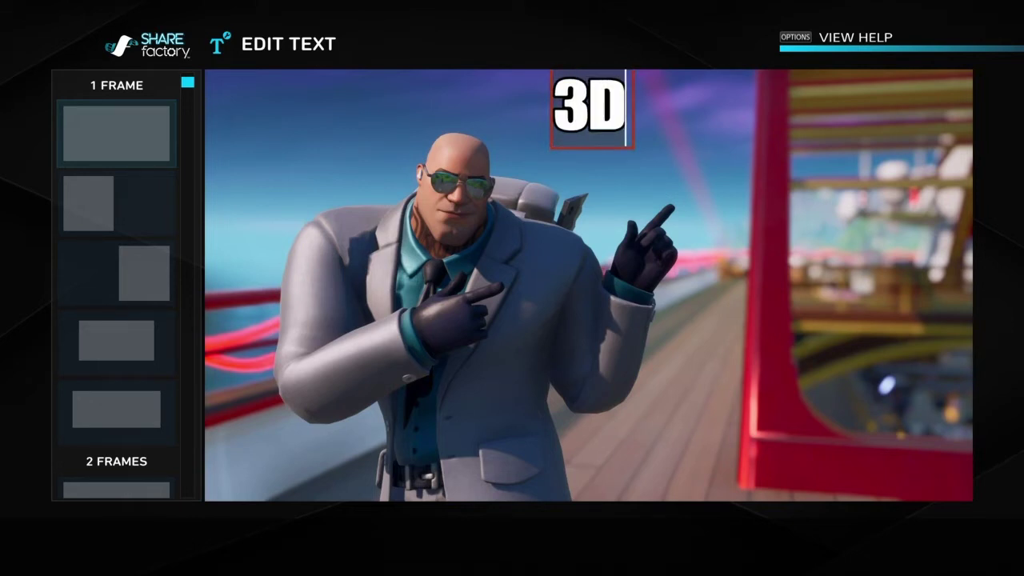
key(Return)
- Enlarge the "3D" text and place it in the photo's upper right area, above the pointing hand's side
key(Return)
key(Return)
key(Right)
key(Right)
key(Down)
key(Right)
key(Up)
key(L1)
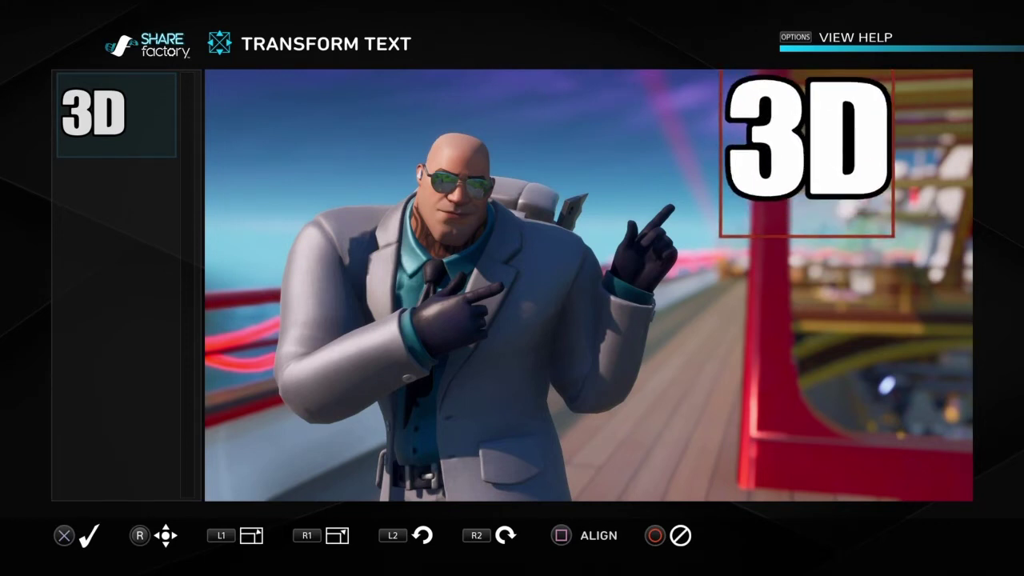
key(Page_Up)
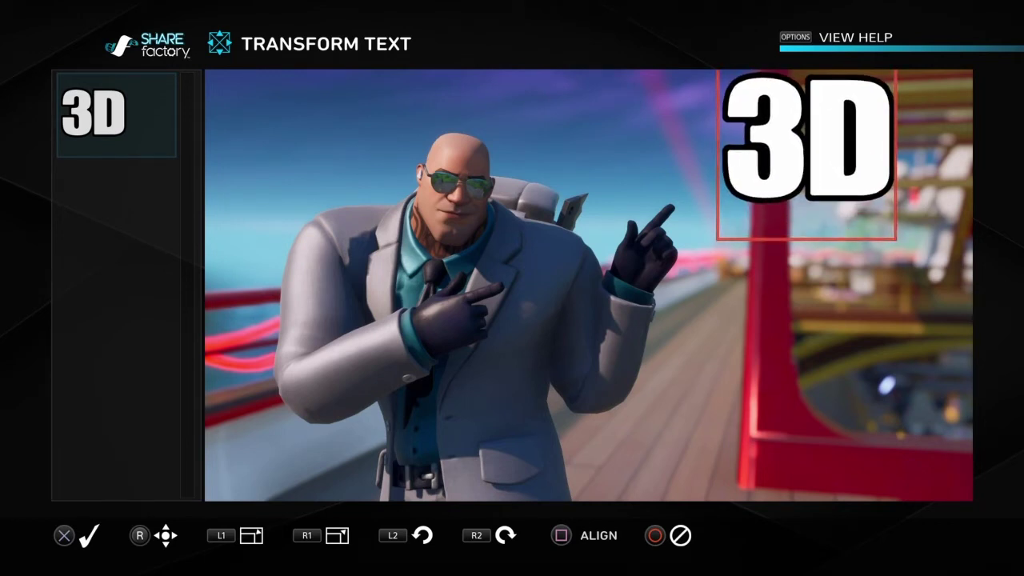
key(Down)
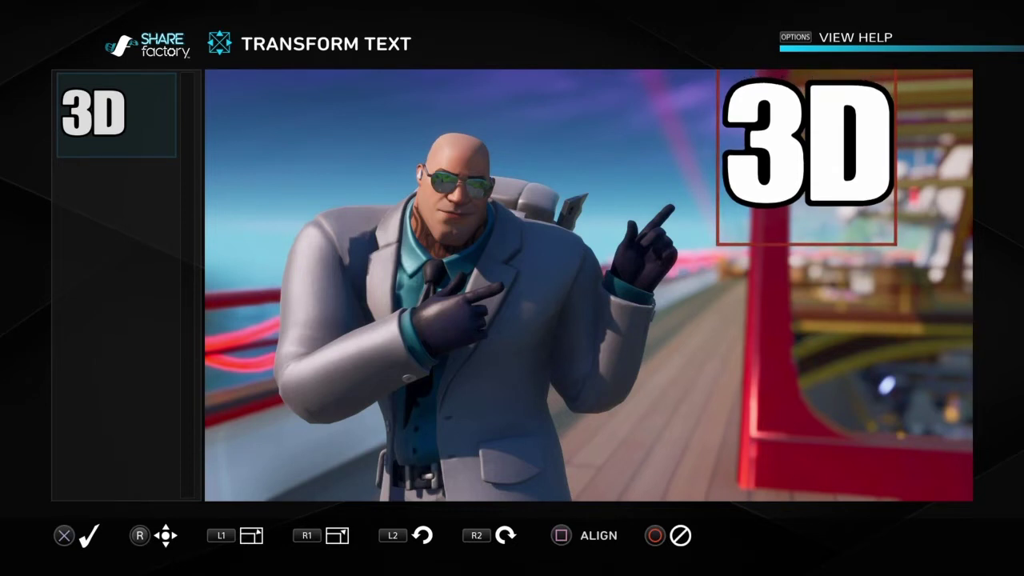
key(Down)
- Rotate the "3D" text counter-clockwise to slant upward and shift it left, closer to the character's raised finger
key(L2)
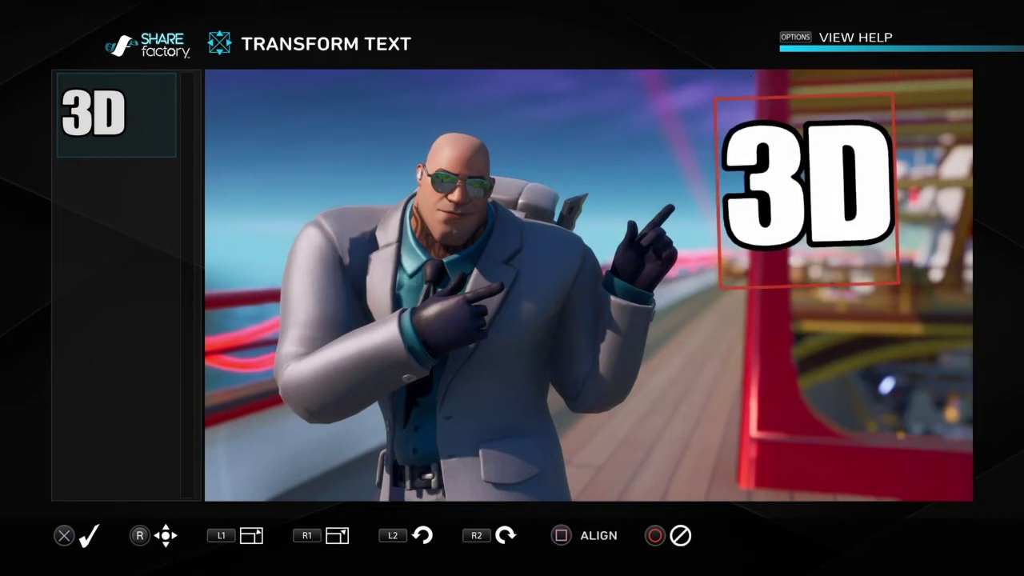
key(L2)
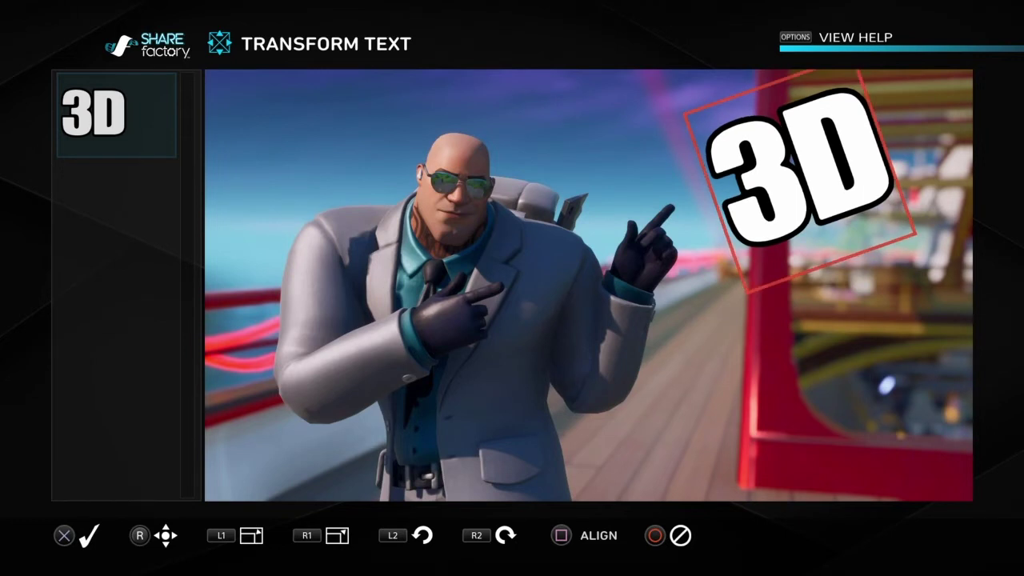
key(Left)
key(Up)
key(L2)
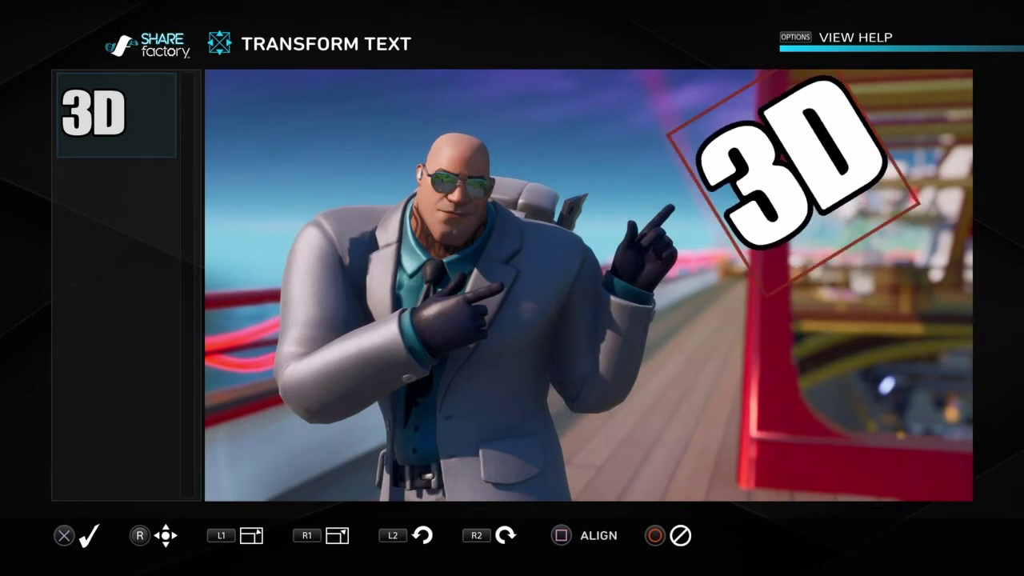
key(Left)
key(Left)
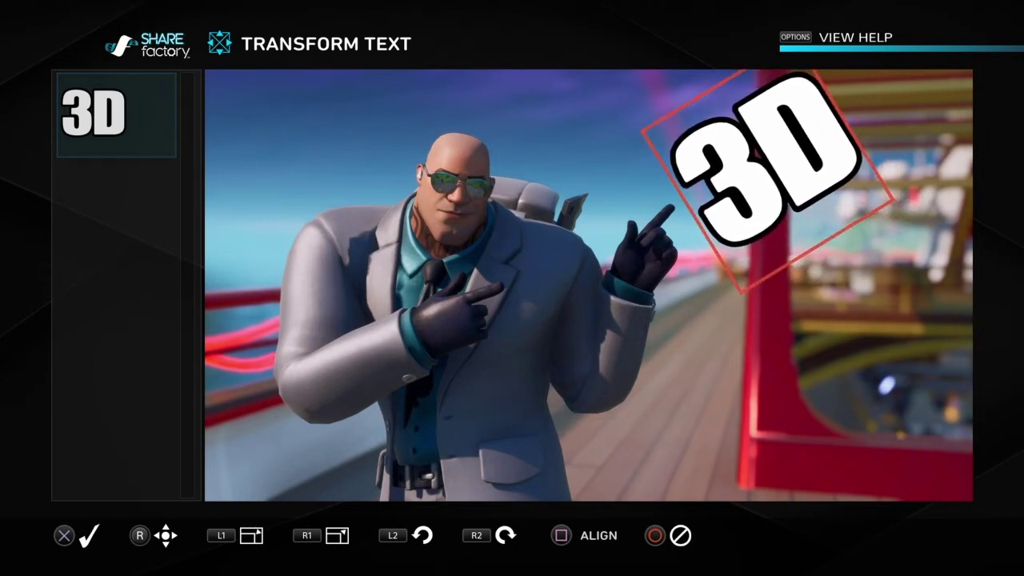
key(Return)
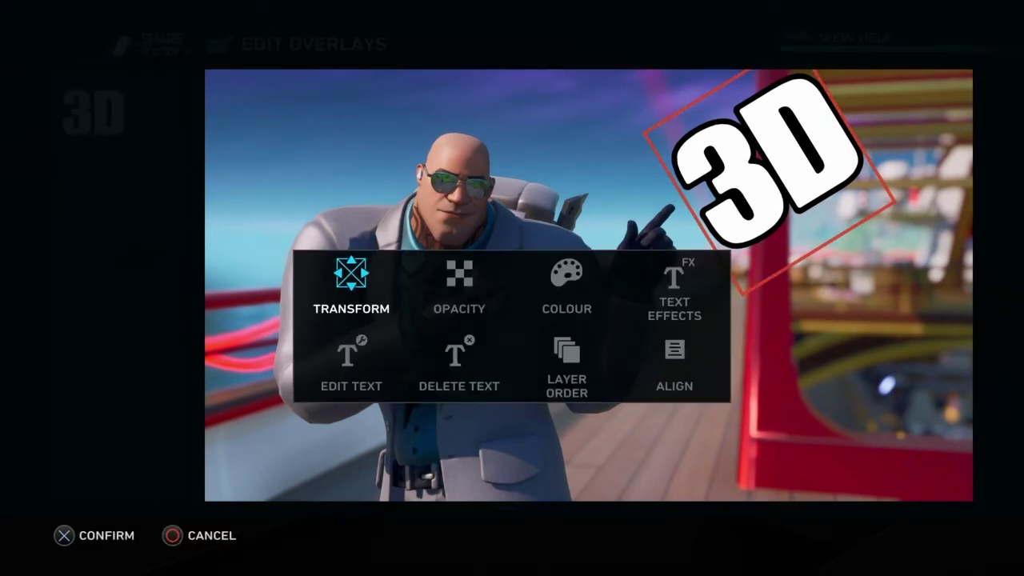
key(Escape)
- Add a second text overlay reading "Thumbnail" in the same bold outlined font
key(Return)
key(Return)
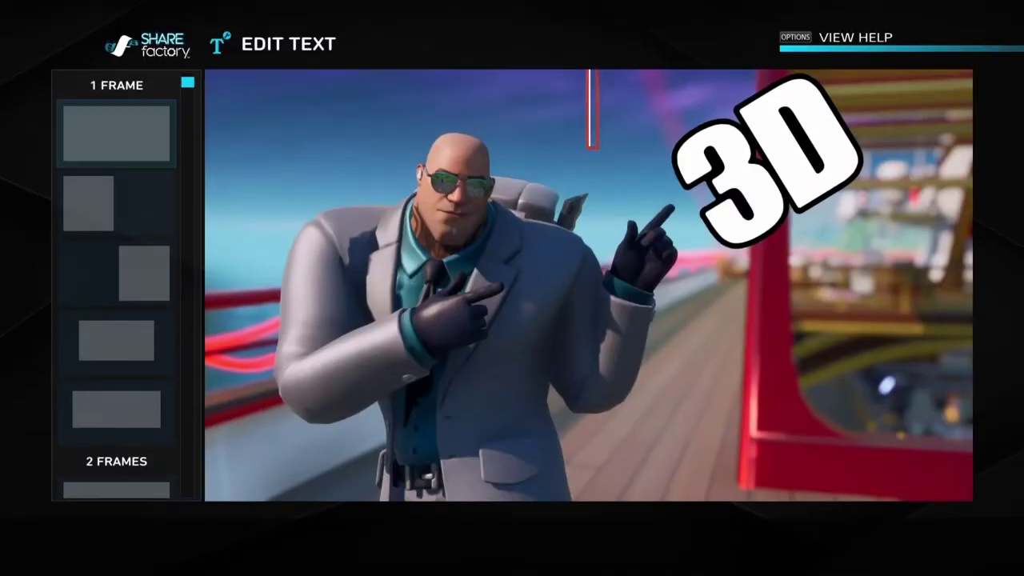
text(T)
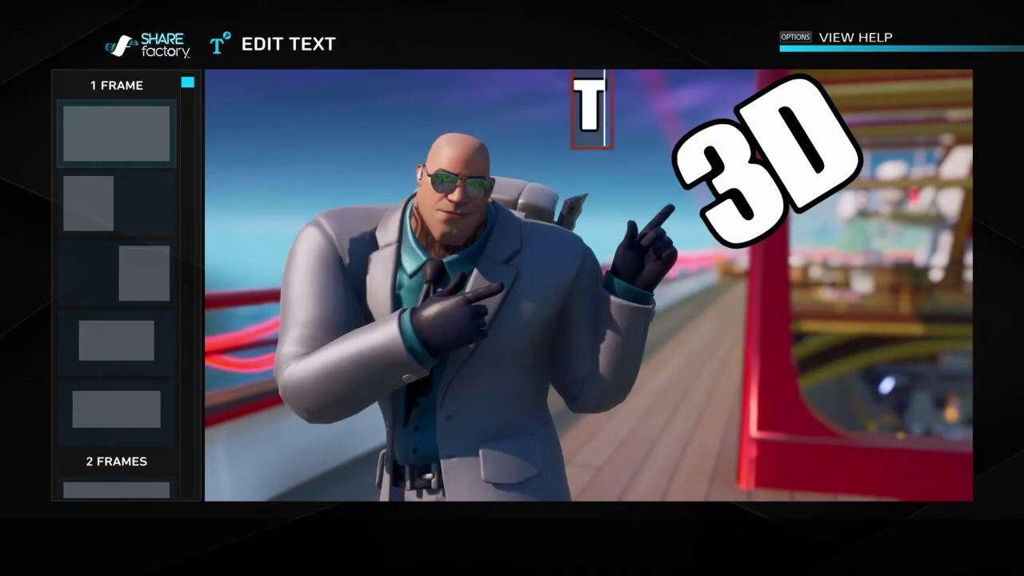
text(humbnail)
key(Return)
- Tilt the "Thumbnail" text counter-clockwise to match the slant of "3D" and place it below that text
key(Return)
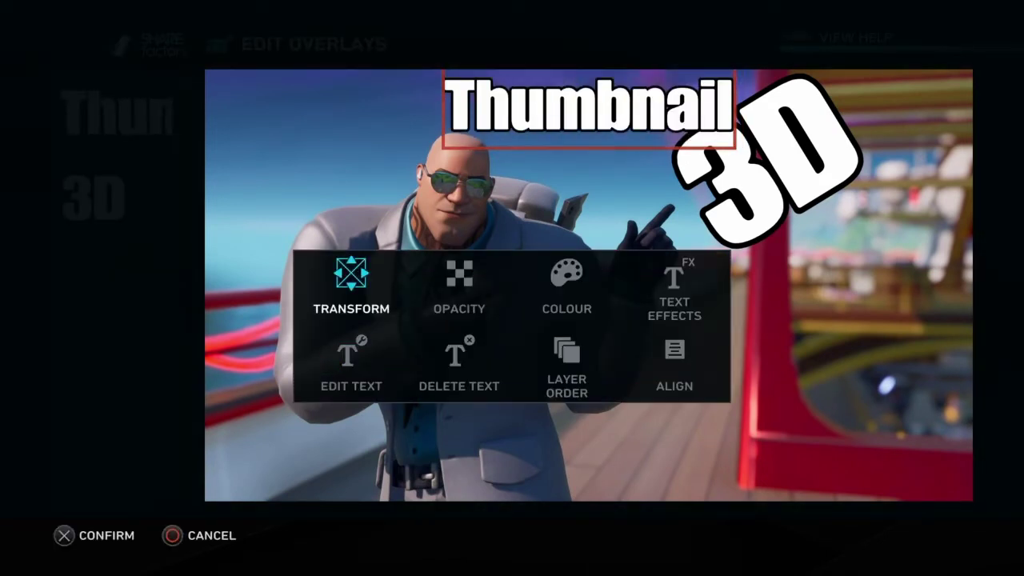
key(Return)
key(Down)
key(Right)
key(L2)
key(L2)
key(Right)
key(Down)
key(Up)
key(Down)
key(R1)
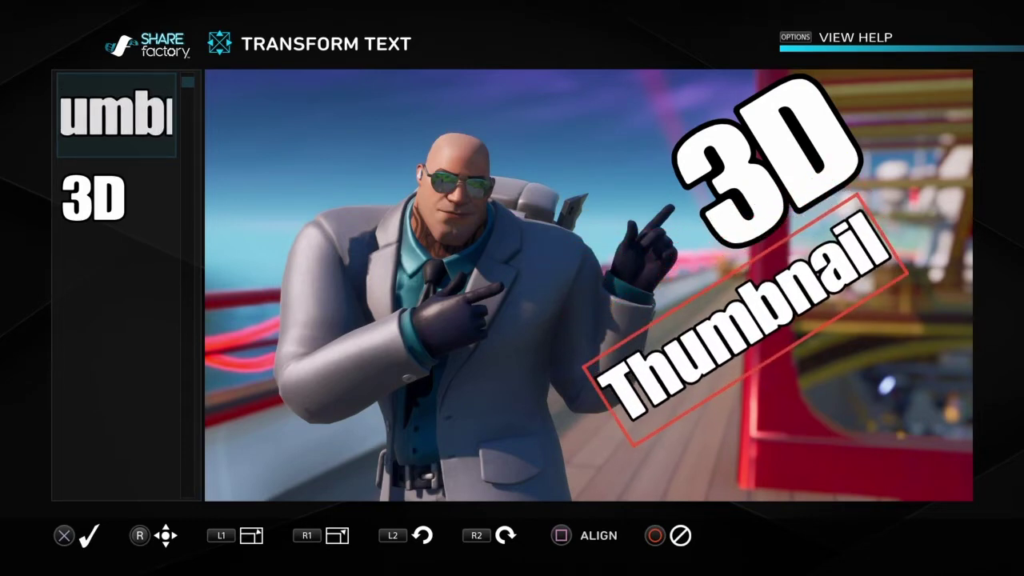
- Enlarge the "Thumbnail" text and shift it left until it sits directly beneath "3D"
key(R1)
key(Left)
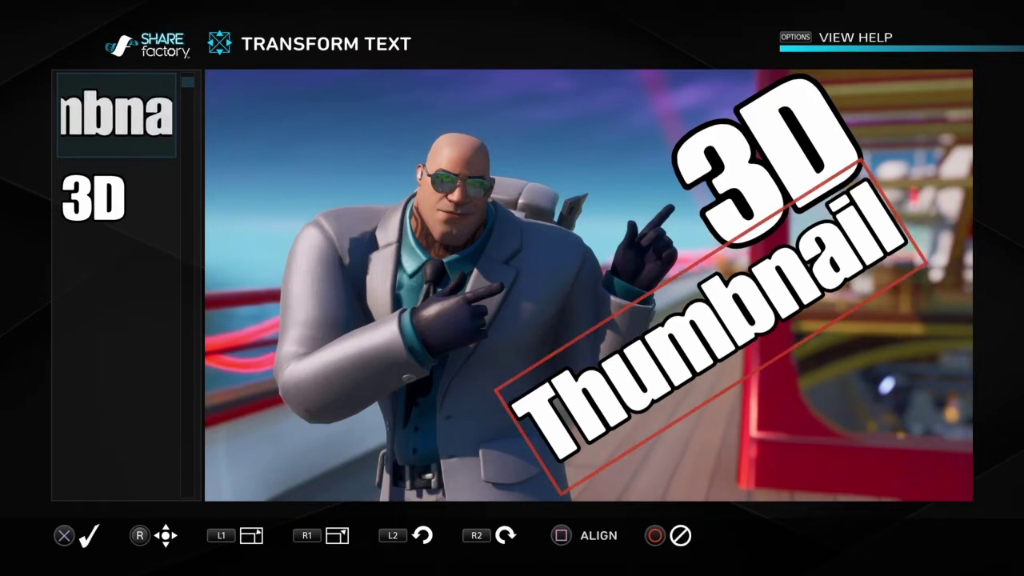
key(Return)
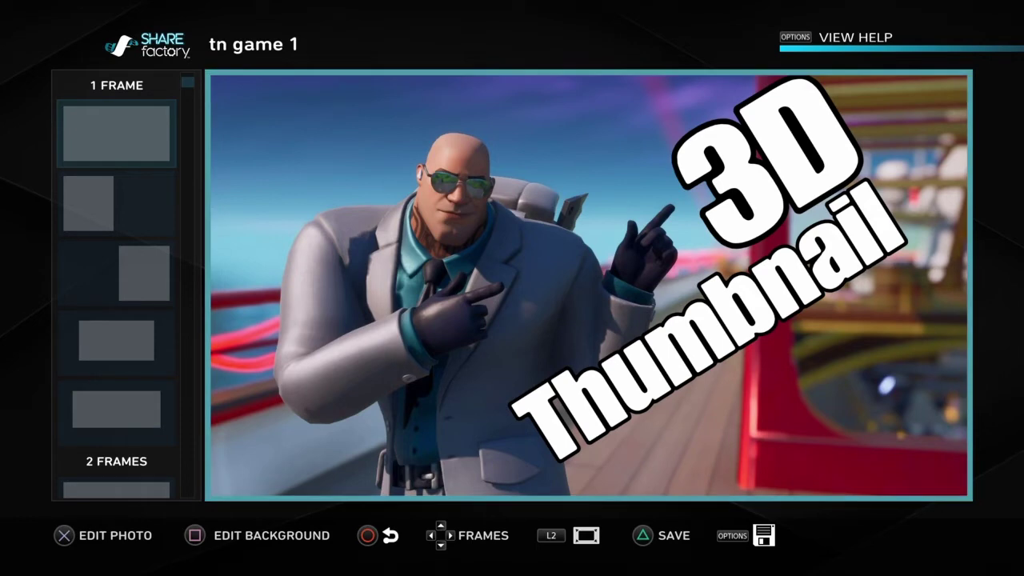
- Export the finished photo to the Capture Gallery and choose to share it later
key(Menu)
key(Right)
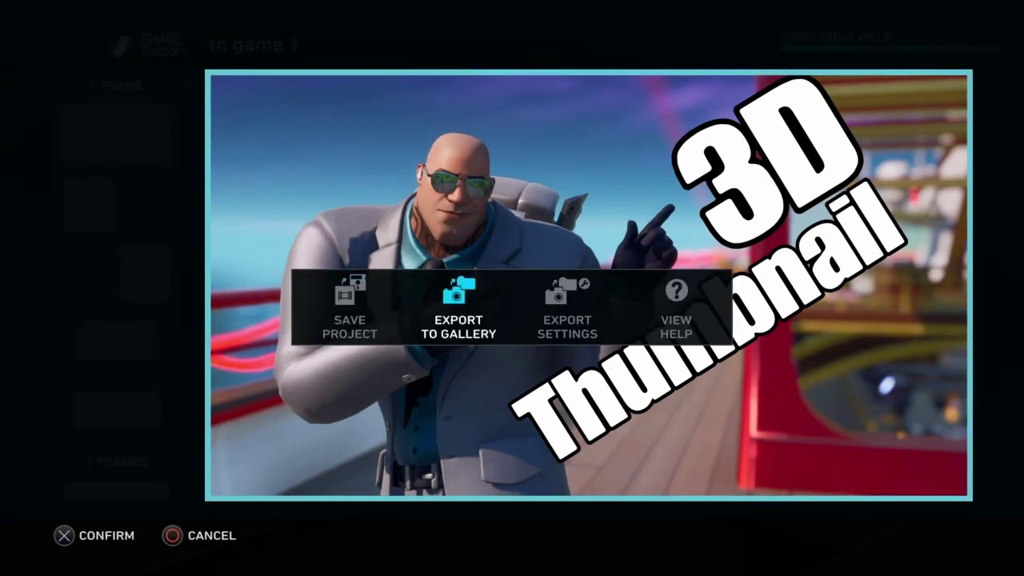
key(Return)
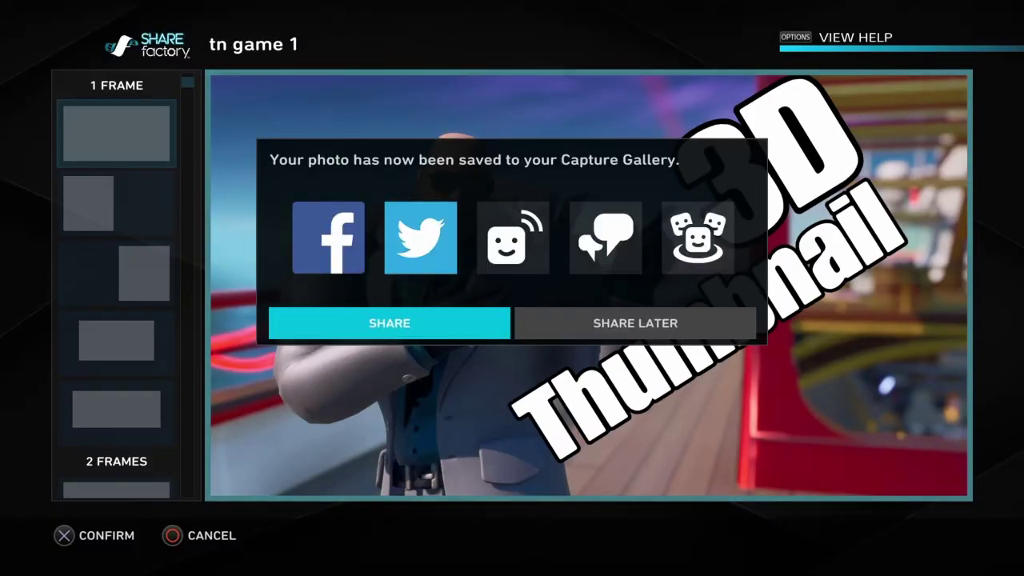
key(Right)
key(Return)
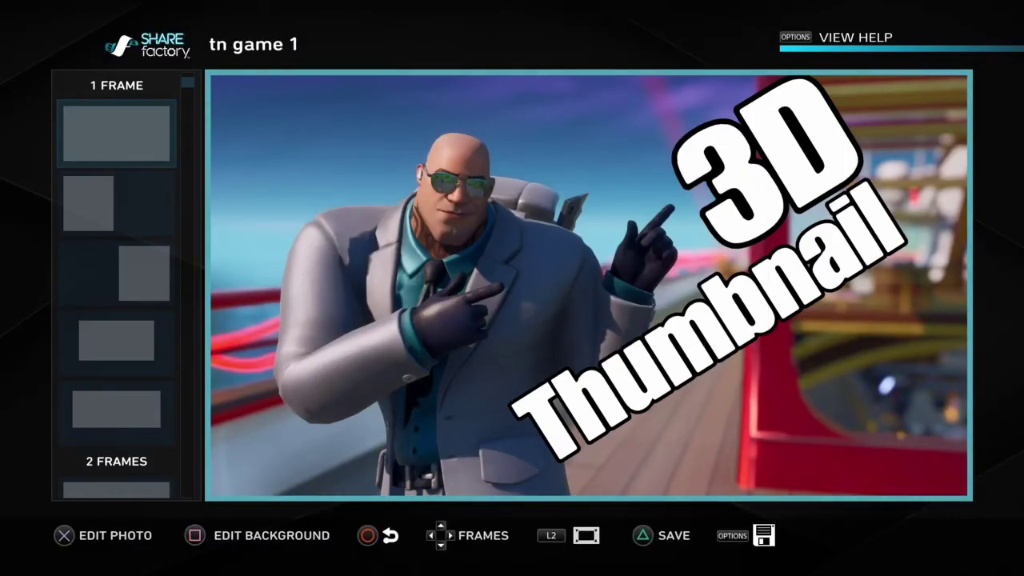
- Save the "tn game 1" project and exit to the SHAREfactory home screen
key(Escape)
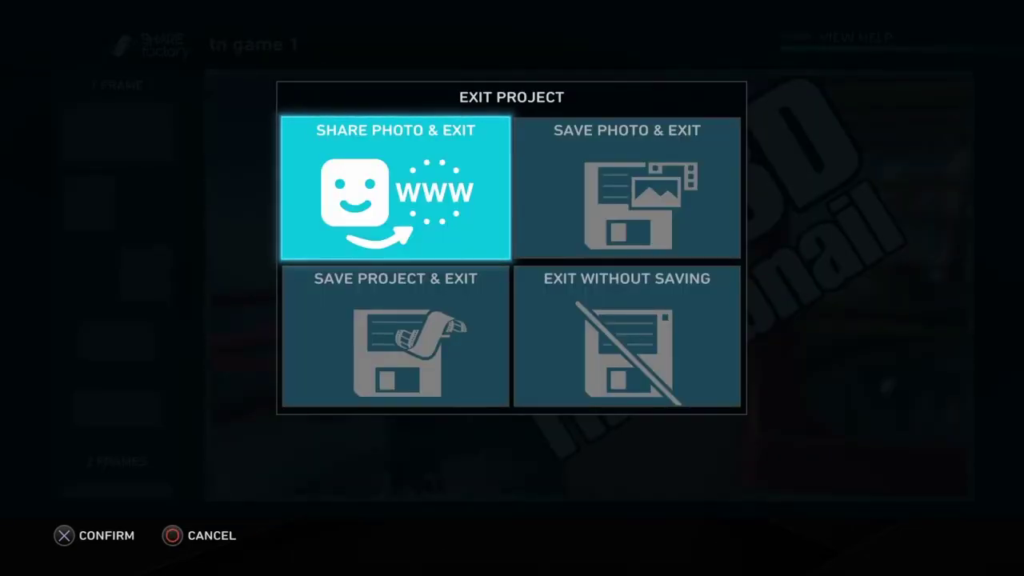
key(Down)
key(Return)
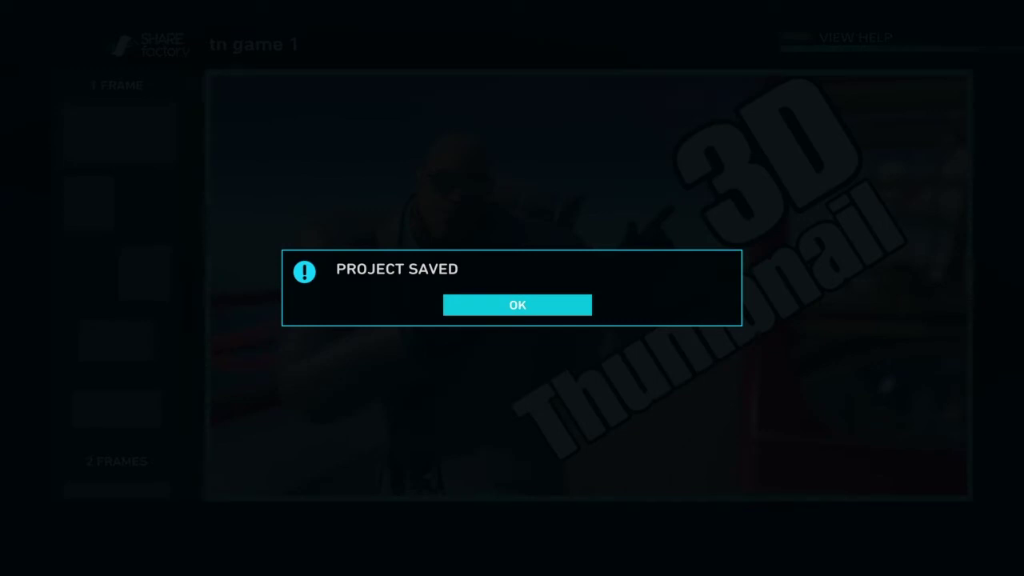
key(Return)
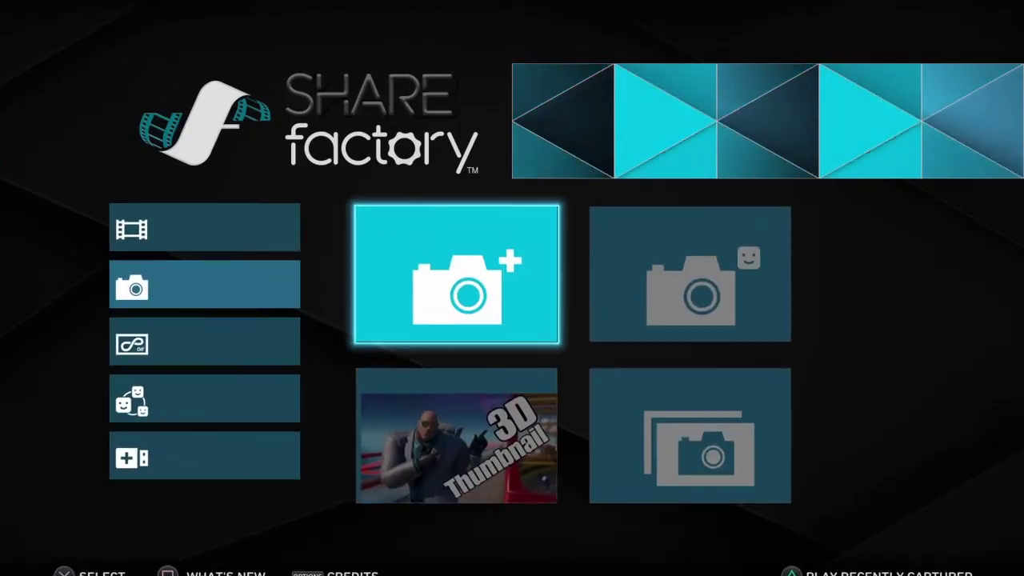
- Switch from photos to the videos section and start a new video project
key(Left)
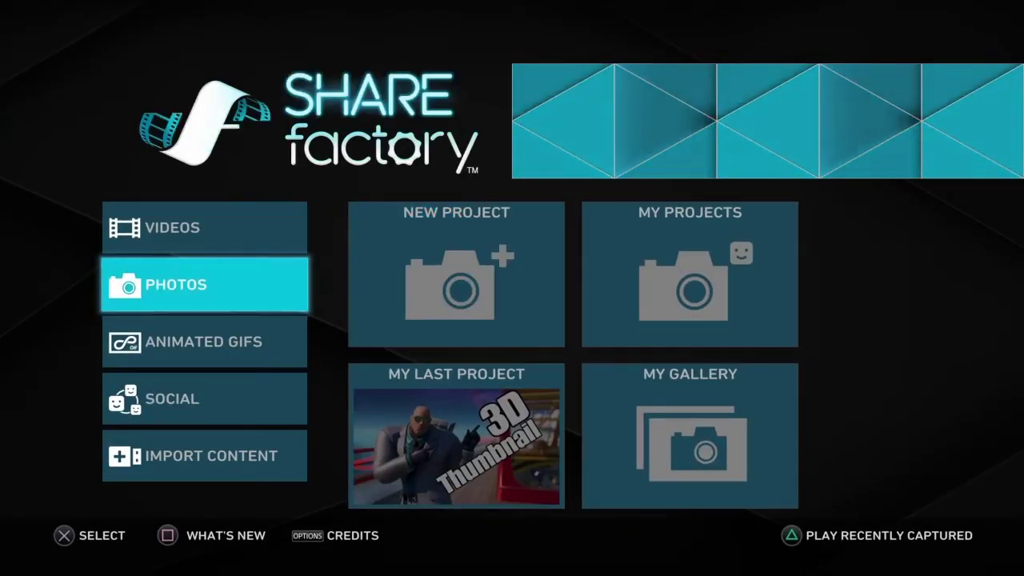
key(Up)
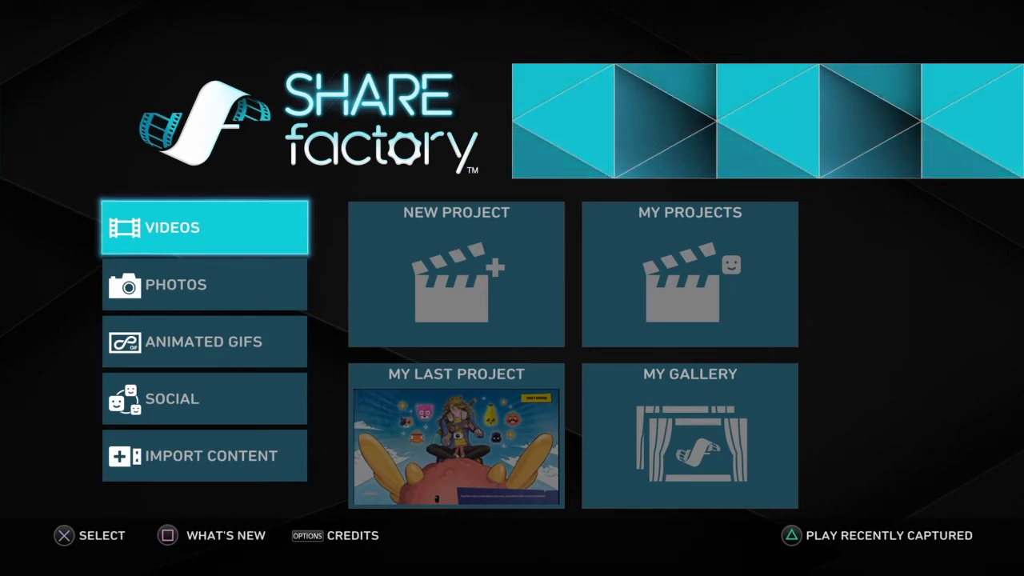
key(Right)
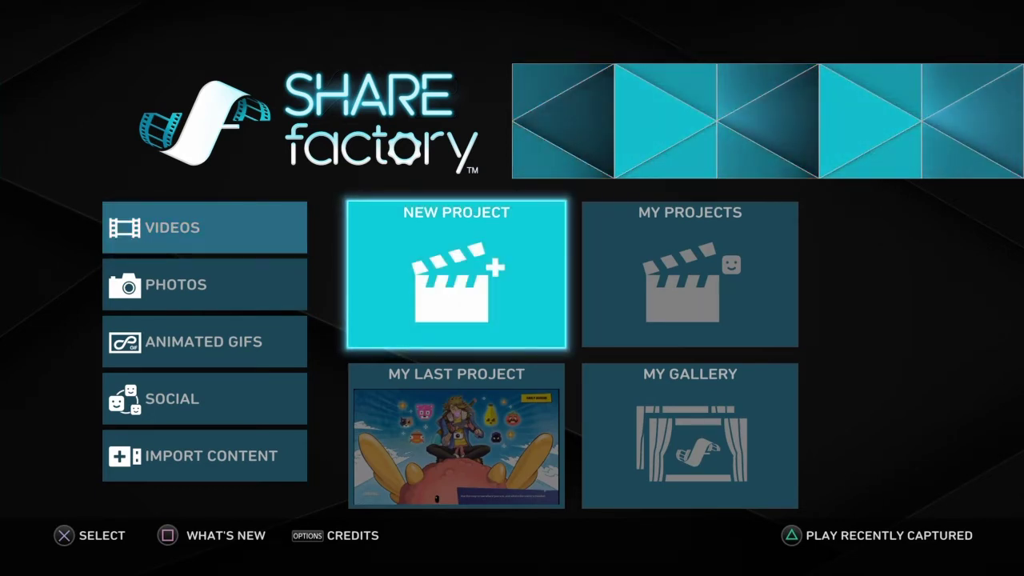
key(Right)
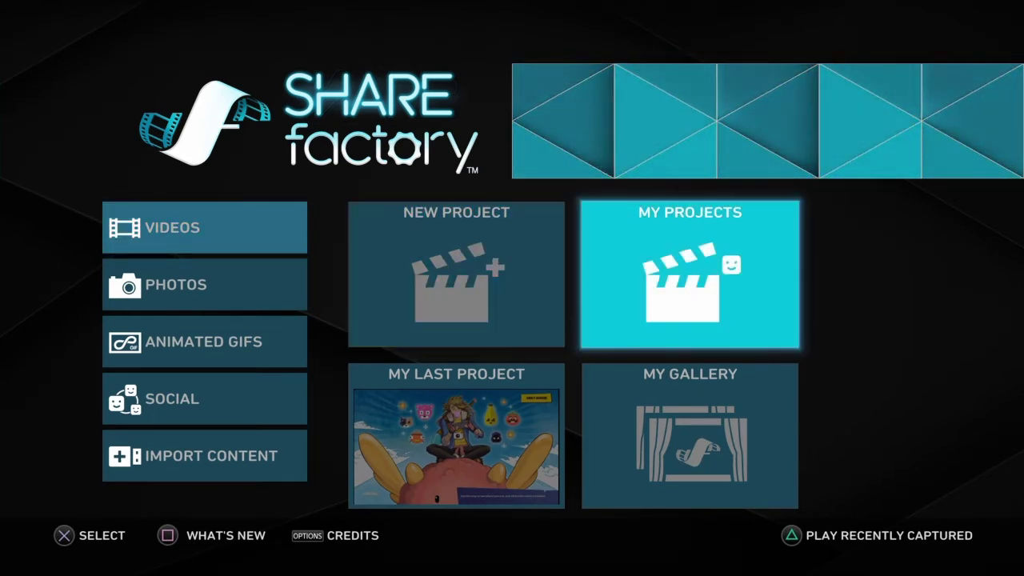
key(Down)
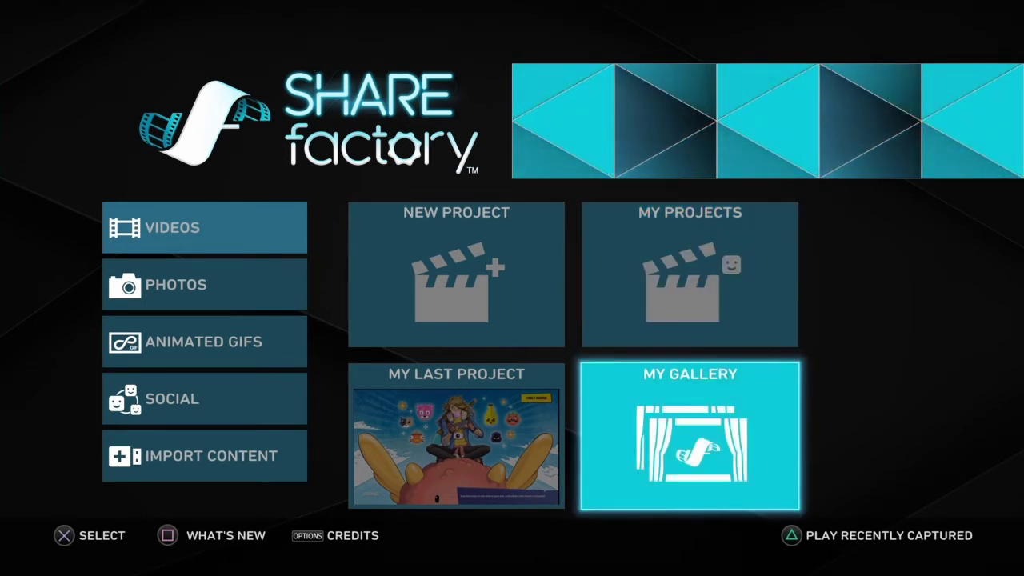
key(Up)
key(Left)
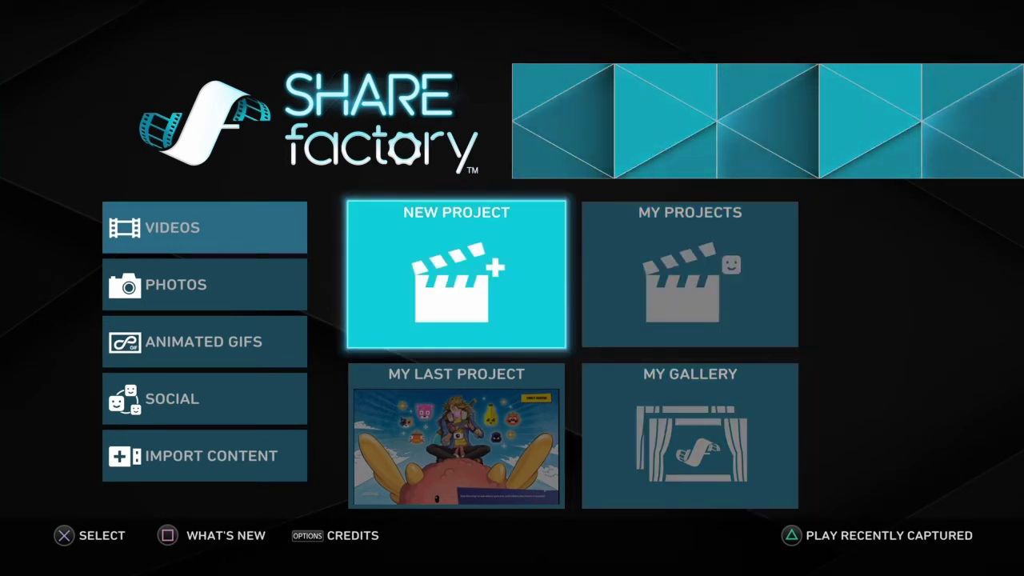
key(Right)
key(Down)
key(Up)
key(Left)
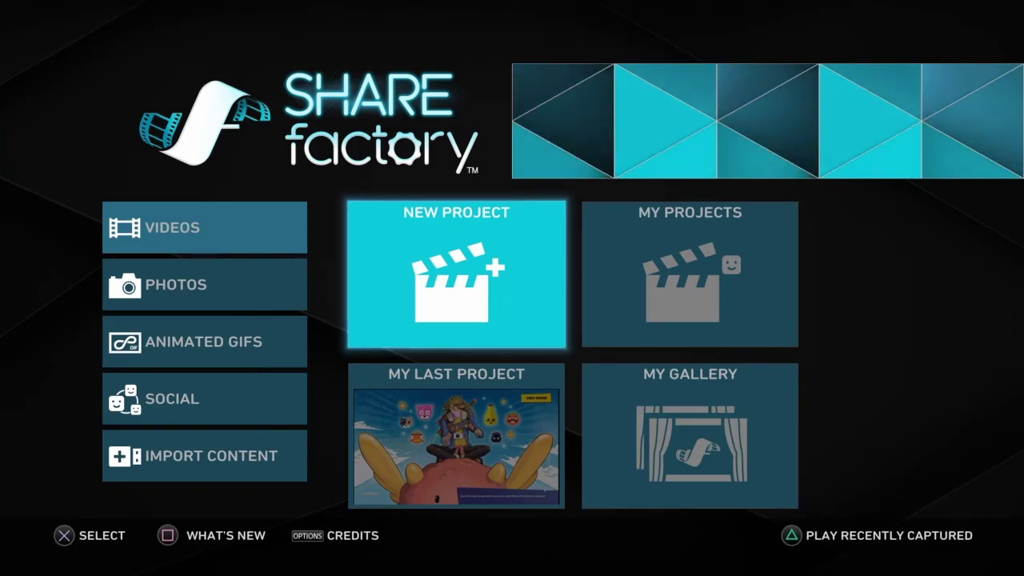
key(Return)
- Choose the SHAREfactory theme for the new video project
key(Right)
key(Down)
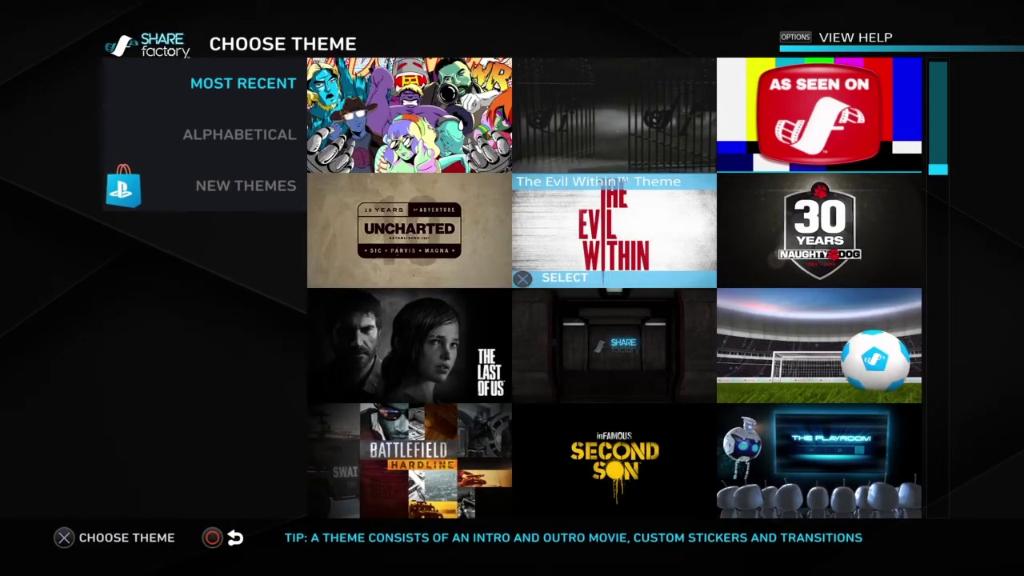
key(Down)
key(Down)
key(Down)
key(Return)
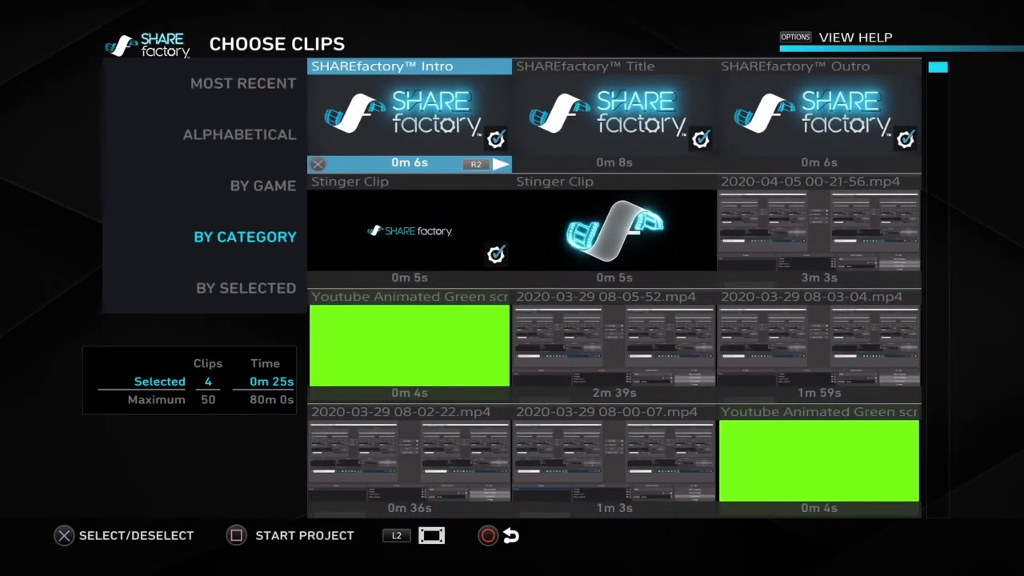
- Deselect the preselected SHAREfactory Outro, Title and Intro clips
key(Right)
key(Return)
key(Right)
key(Return)
key(Left)
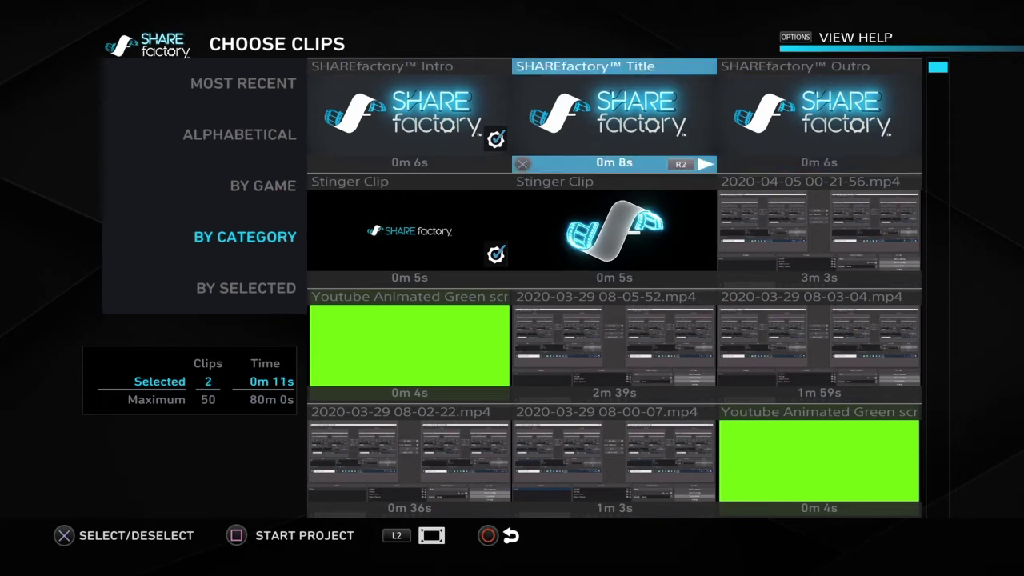
key(Left)
key(Return)
key(Left)
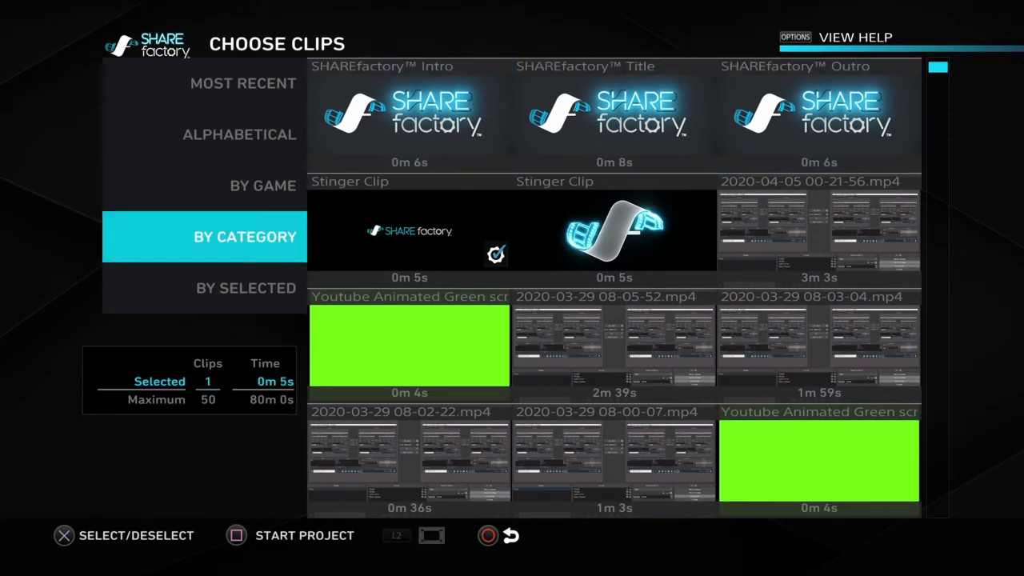
key(Up)
key(Up)
key(Right)
key(Right)
key(Right)
key(Down)
key(Down)
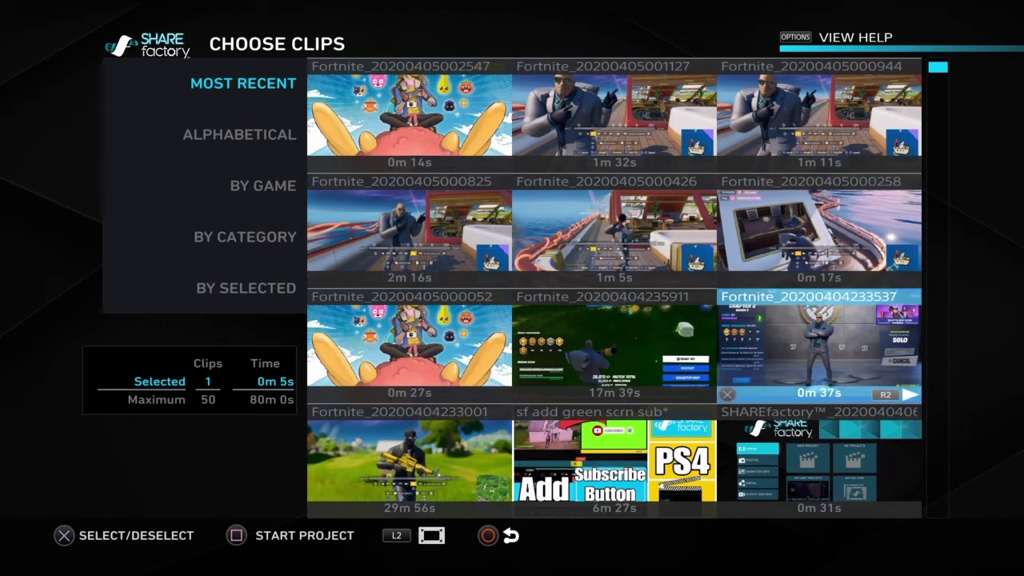
key(Left)
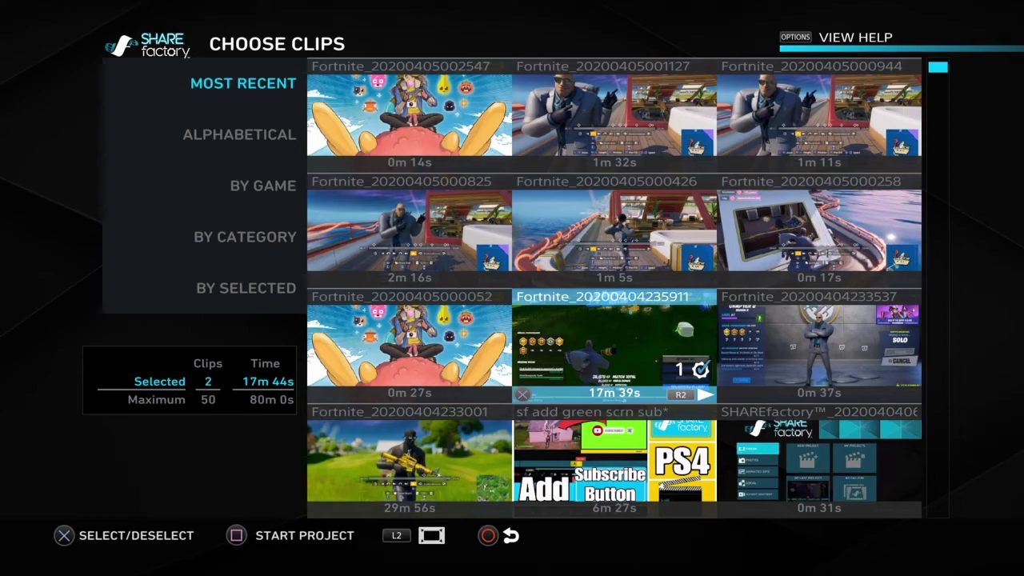
key(Return)
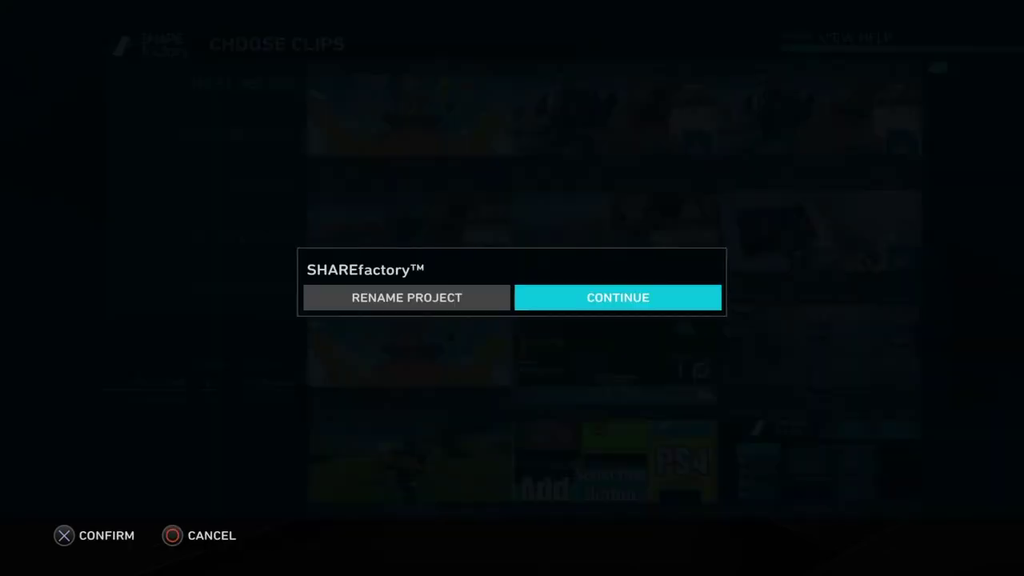
key(Return)
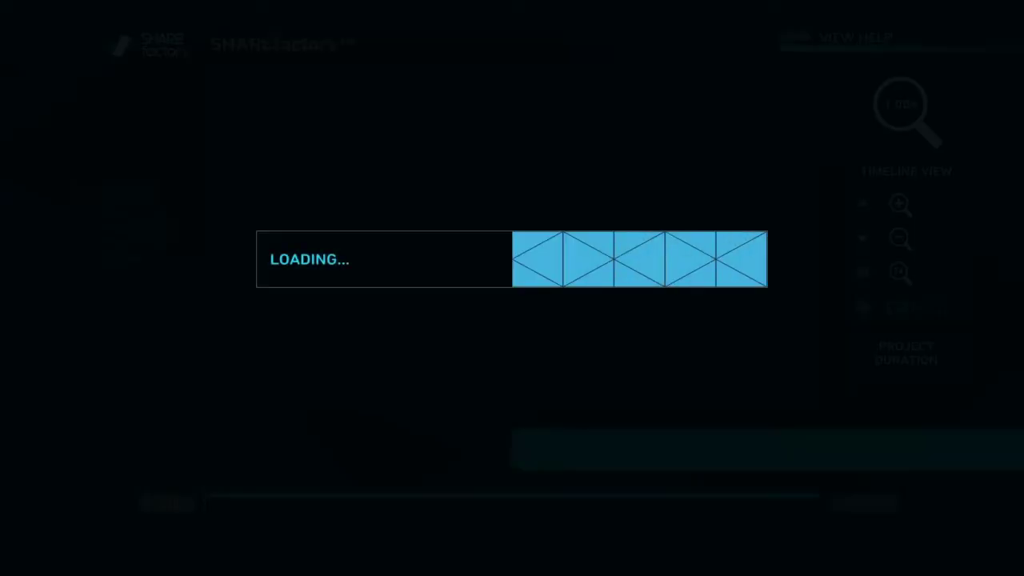
- Add the first "tn game 1*" screenshot at the very start of the video timeline
key(Right)
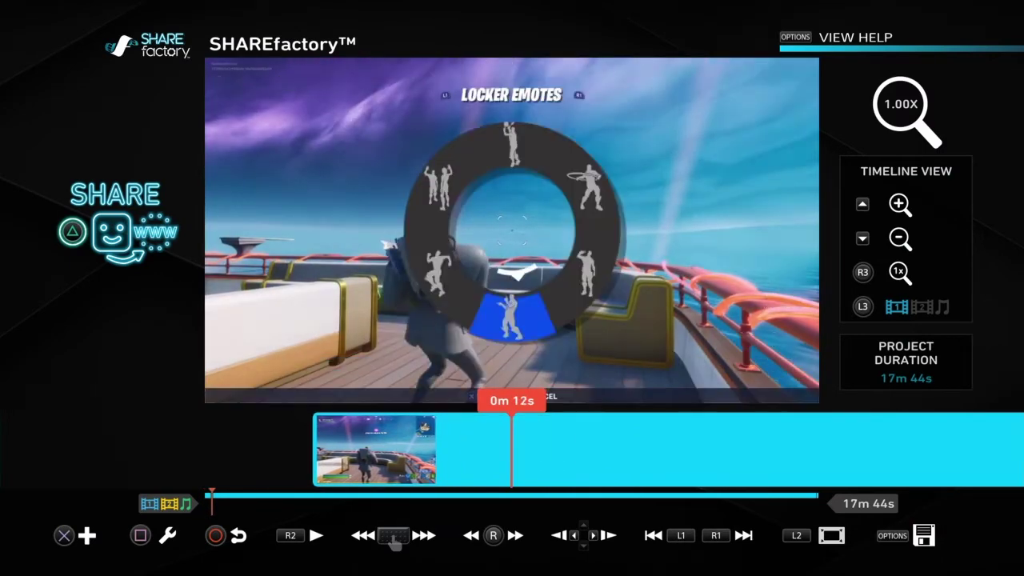
key(Left)
key(Left)
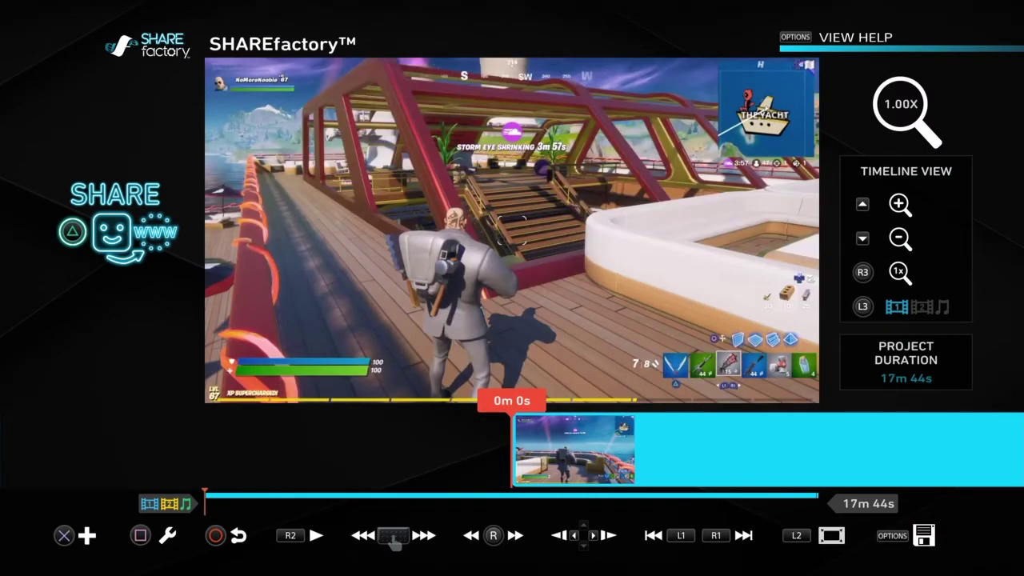
key(Return)
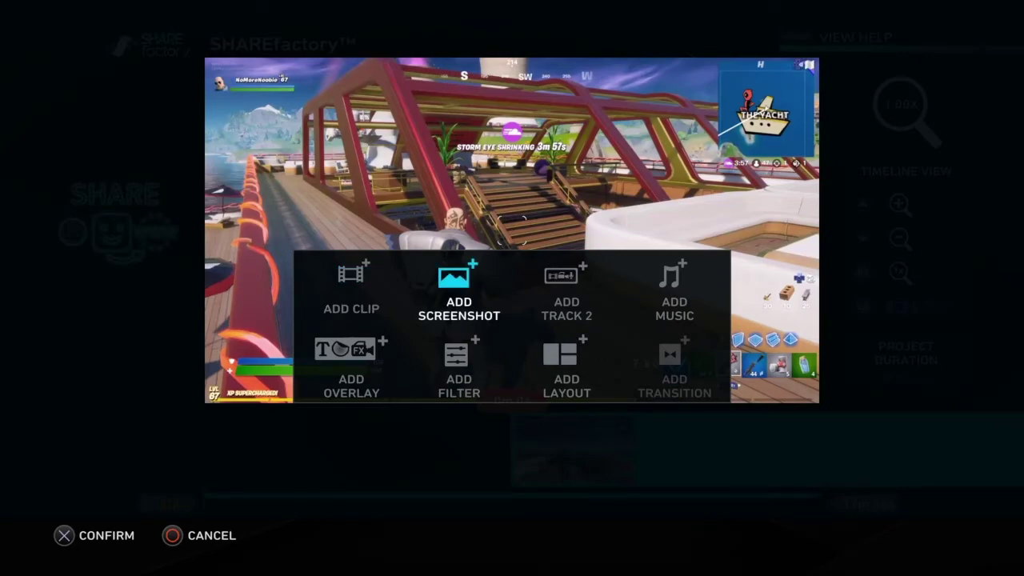
key(Return)
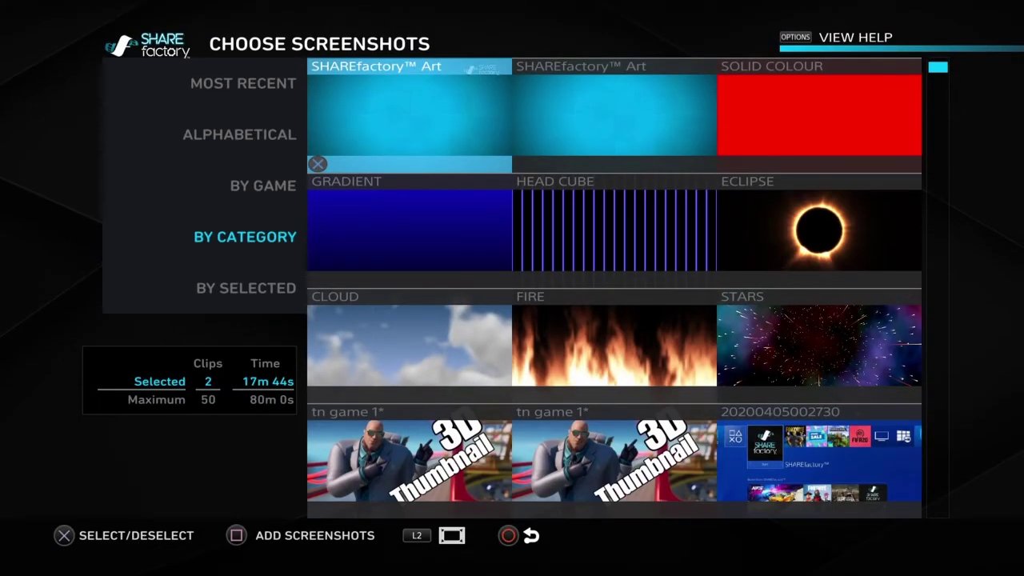
key(Down)
key(Down)
key(Down)
key(Right)
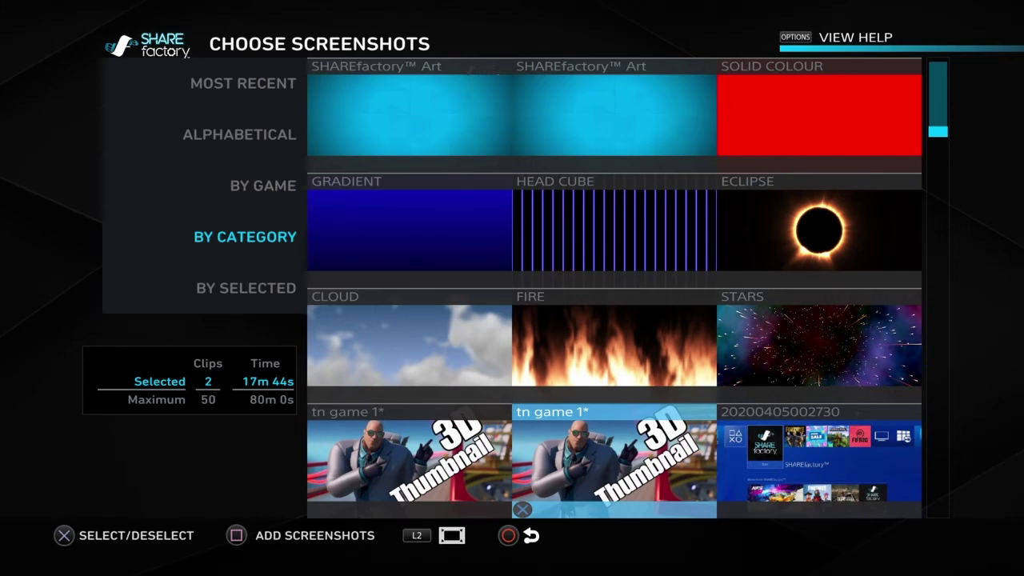
key(Left)
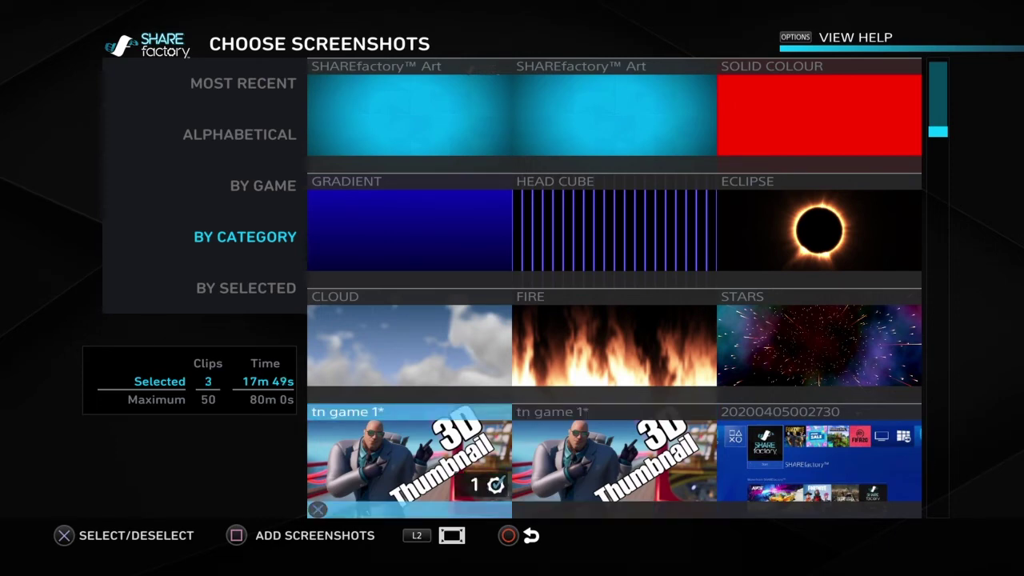
key(Return)
key(Right)
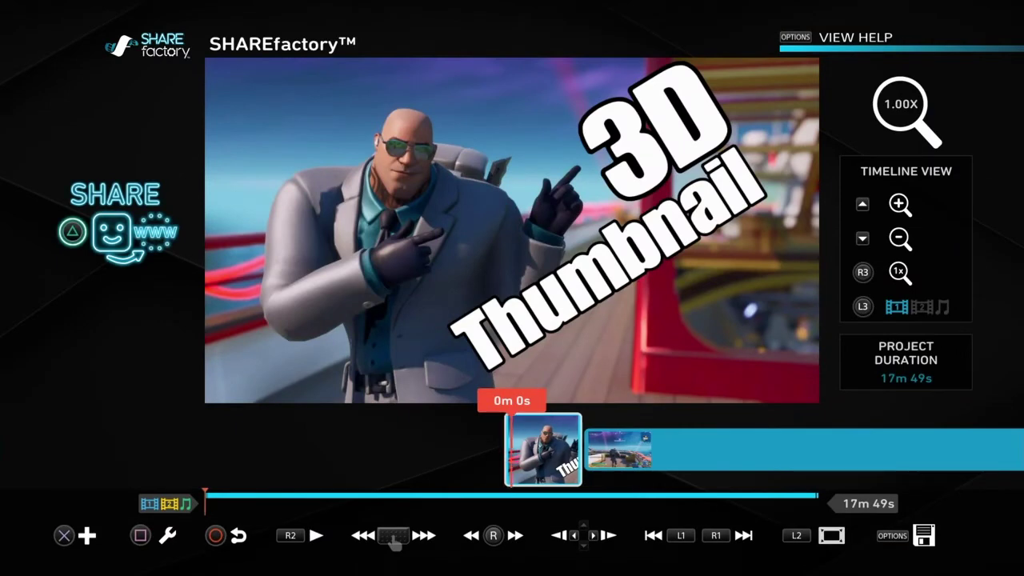
- Position the playhead on the thumbnail image at about 0m 2s and generate the project thumbnail from that frame
key(Right)
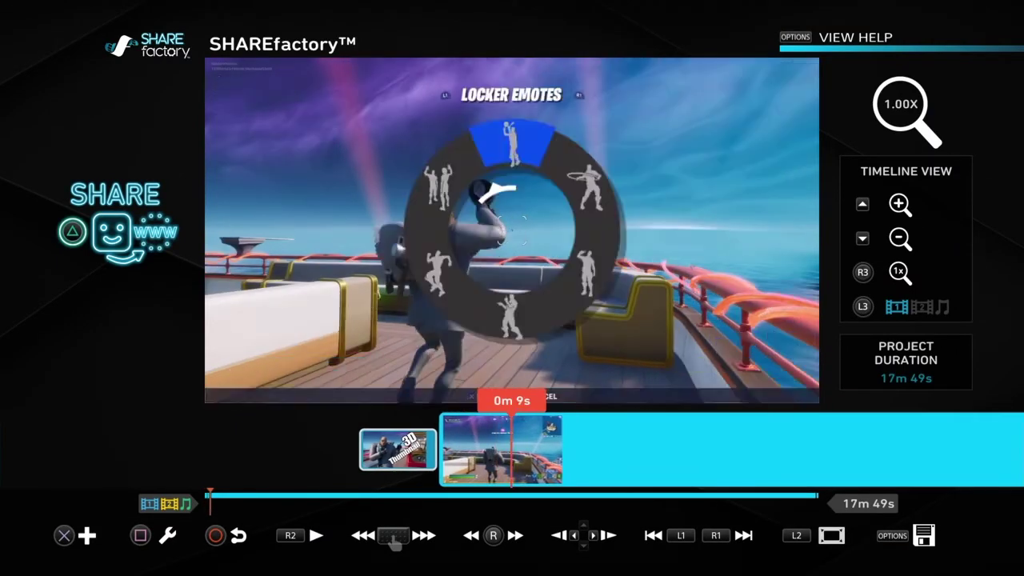
key(Left)
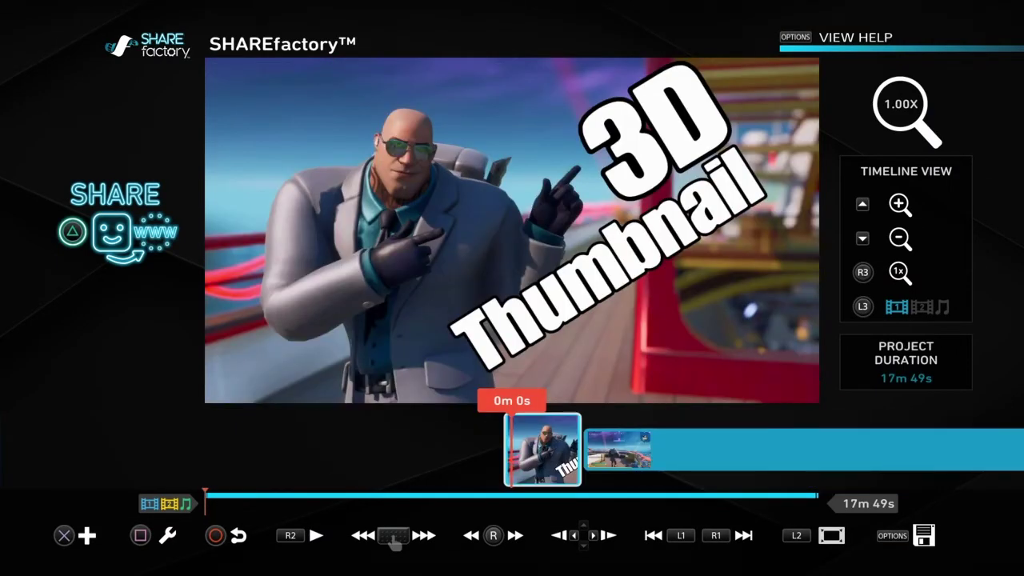
key(Right)
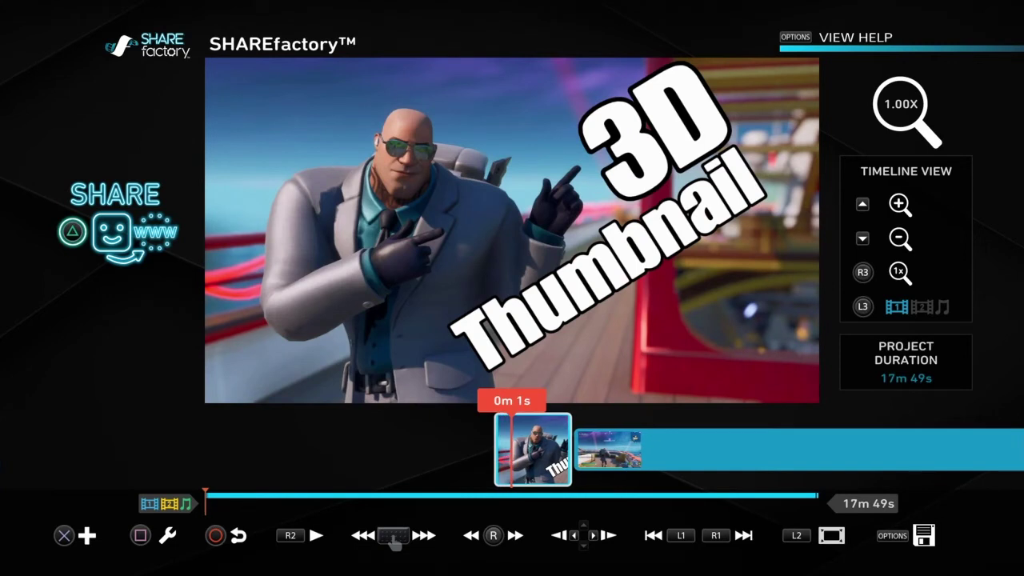
key(Right)
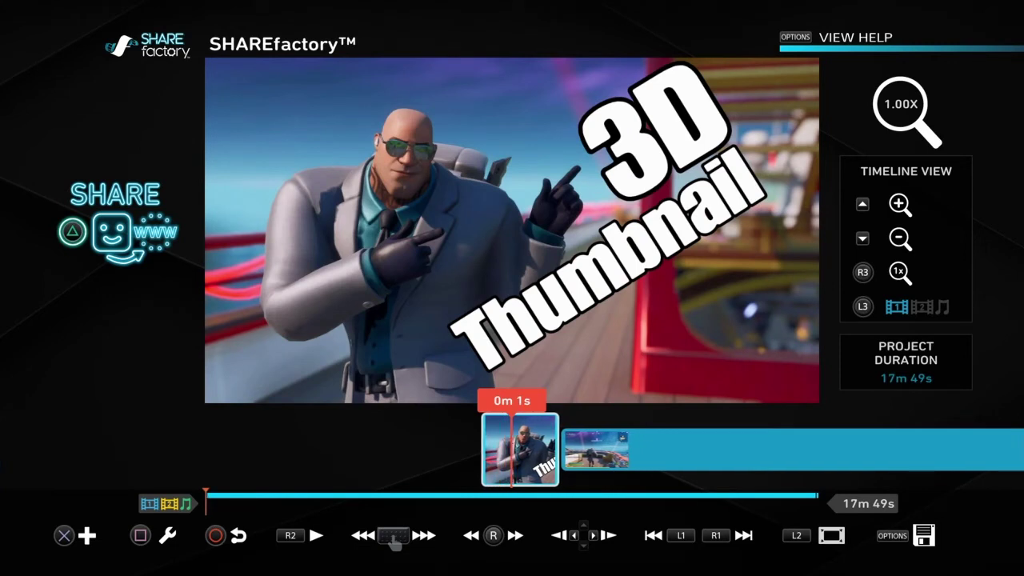
key(Right)
key(Left)
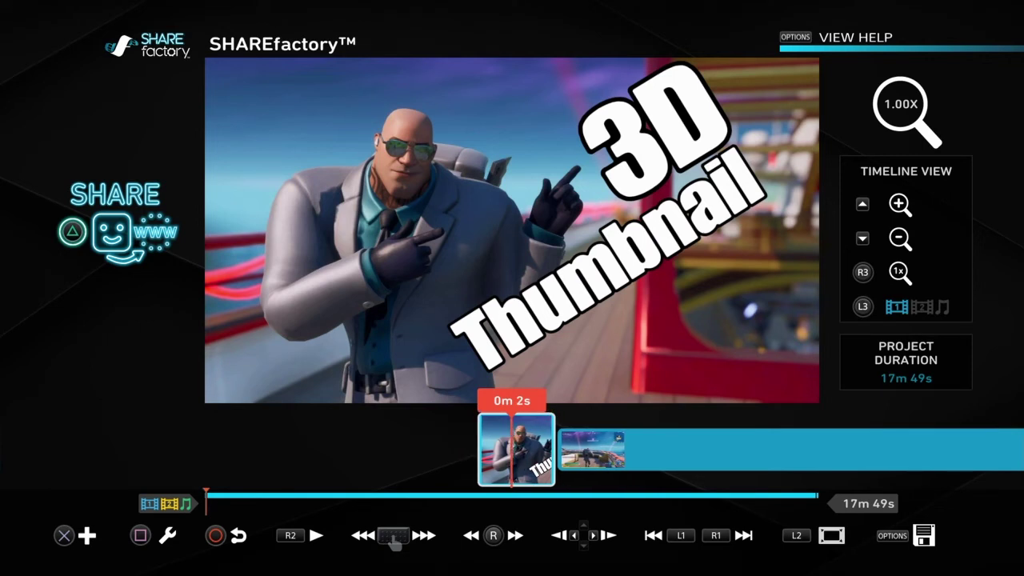
key(Menu)
key(Right)
key(Right)
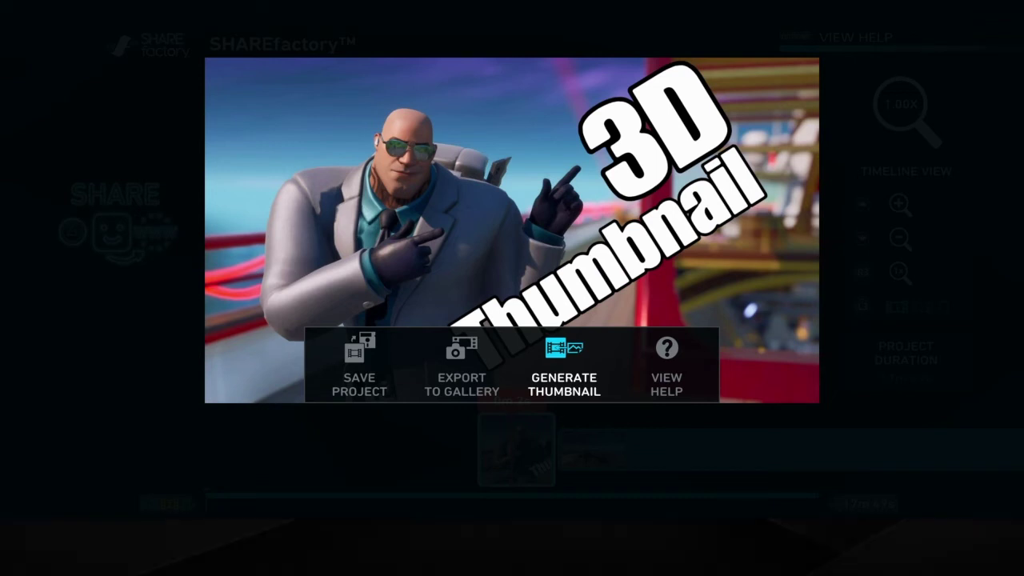
key(Return)
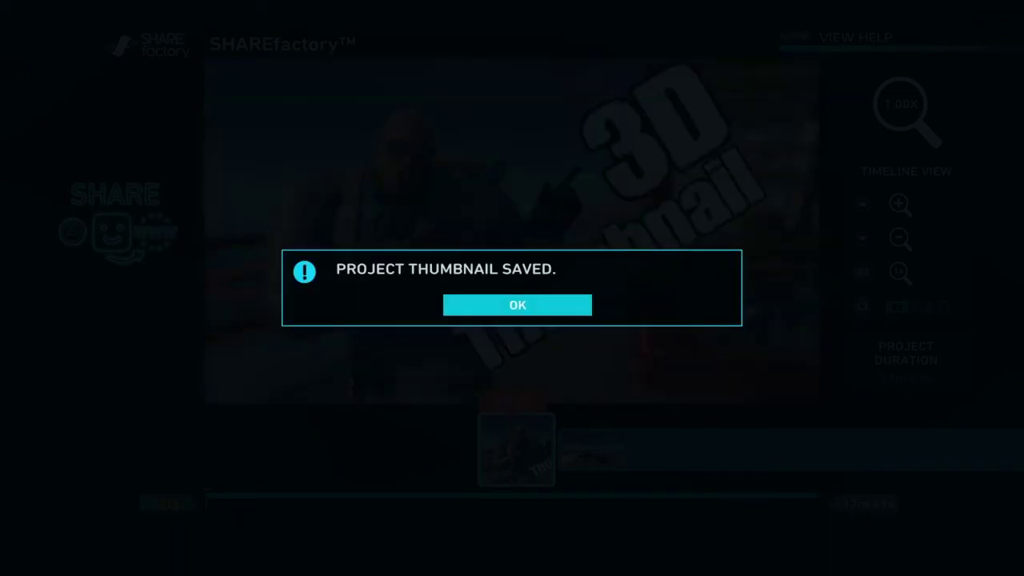
key(Return)
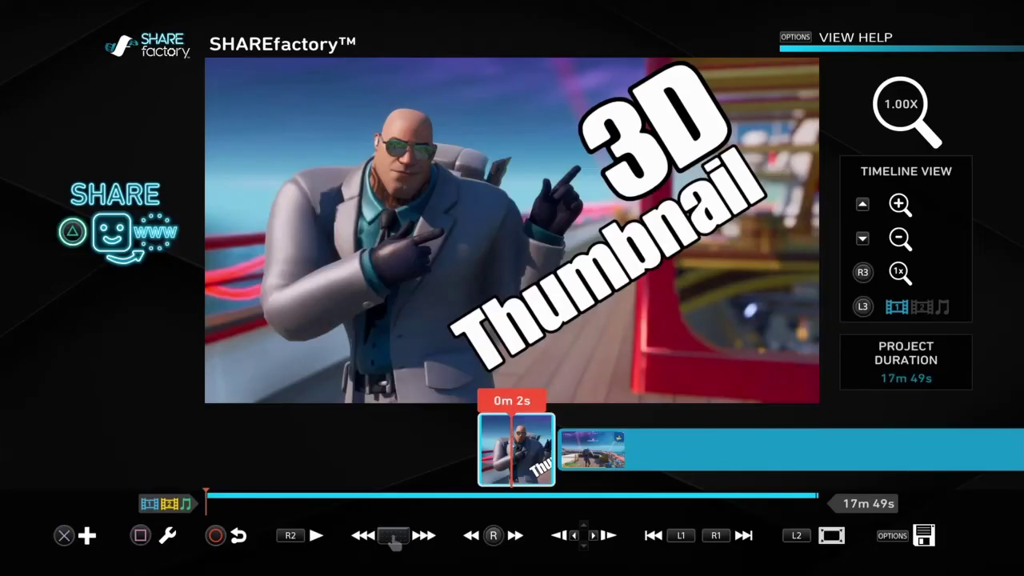
- Delete the thumbnail image clip from the timeline and play the remaining Fortnite footage from the beginning
key(Right)
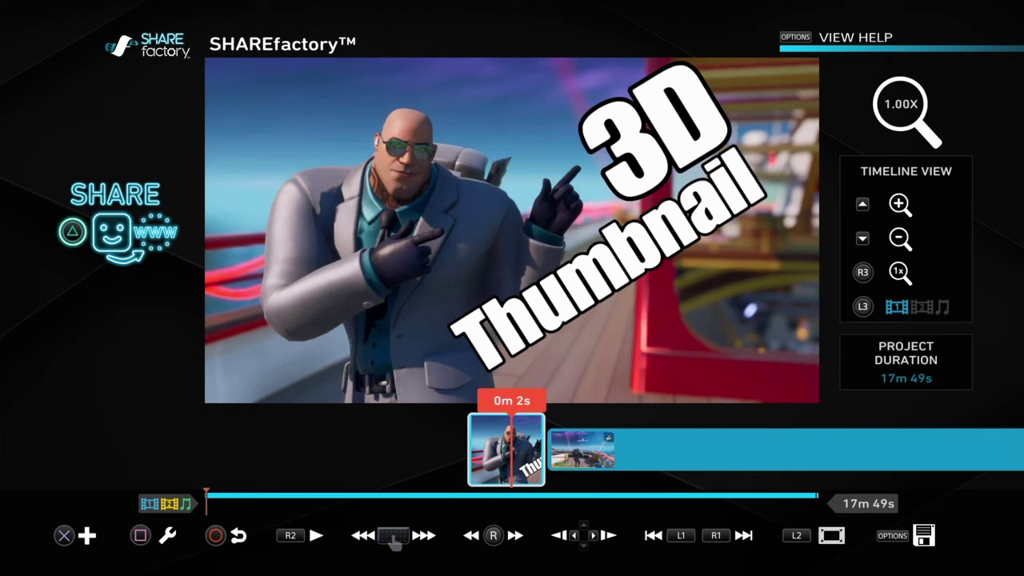
key(Menu)
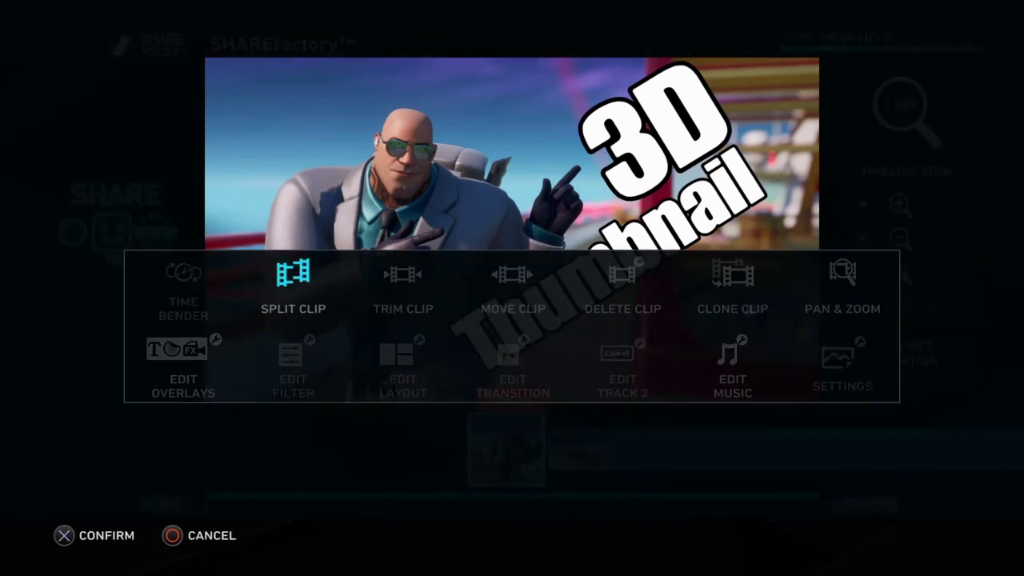
key(Right)
key(Right)
key(Right)
key(Return)
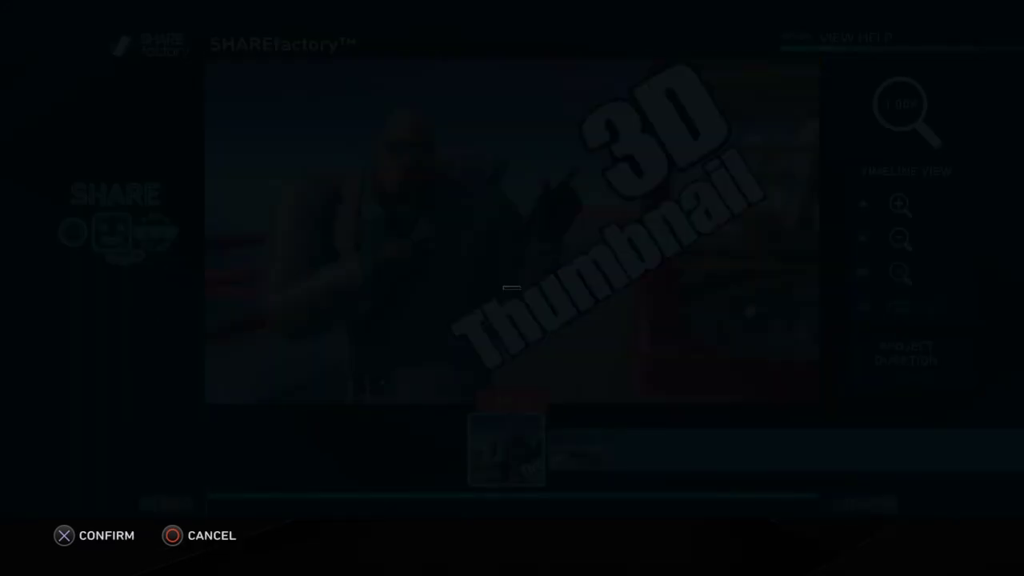
key(Left)
key(Return)
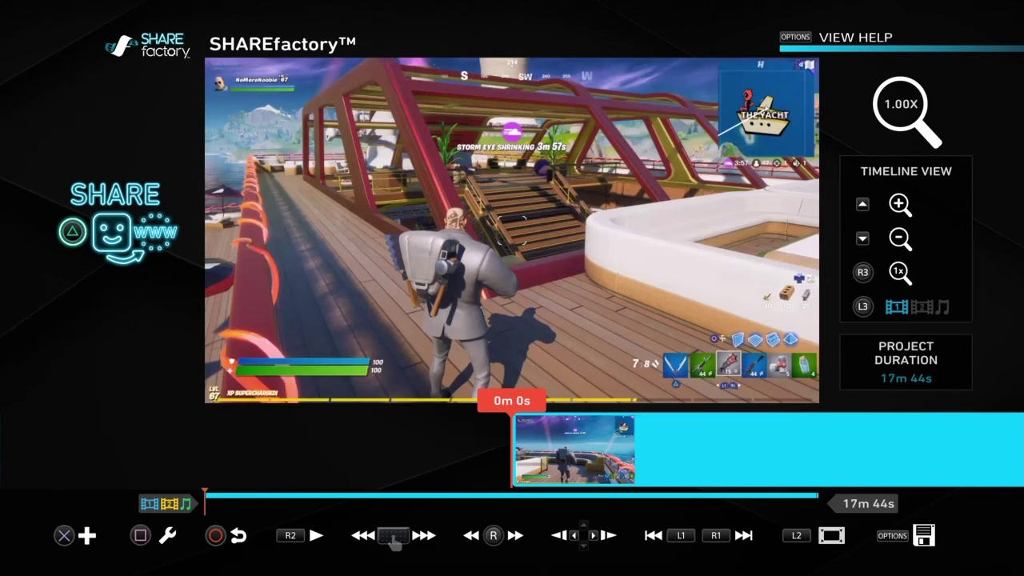
key(space)
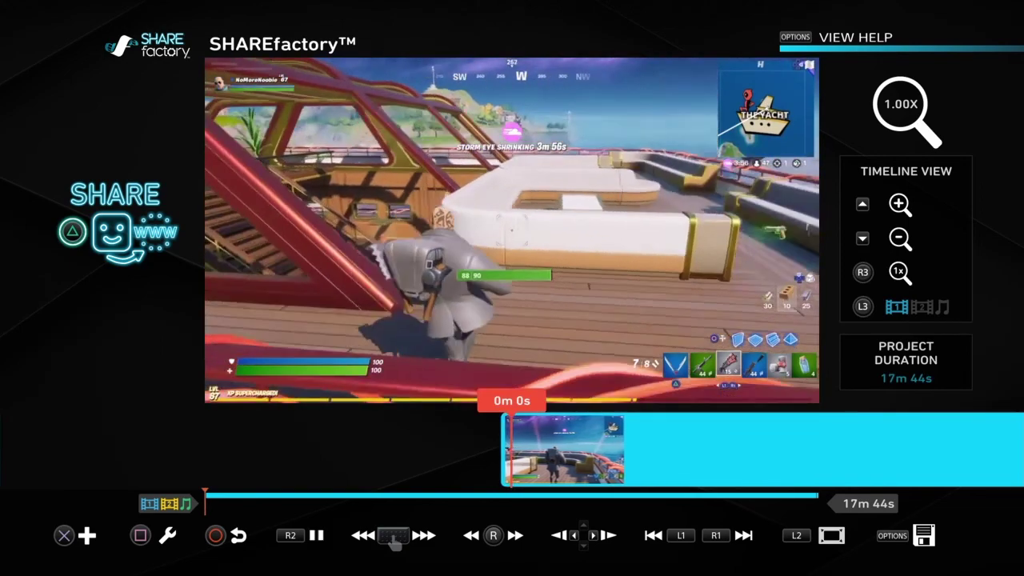